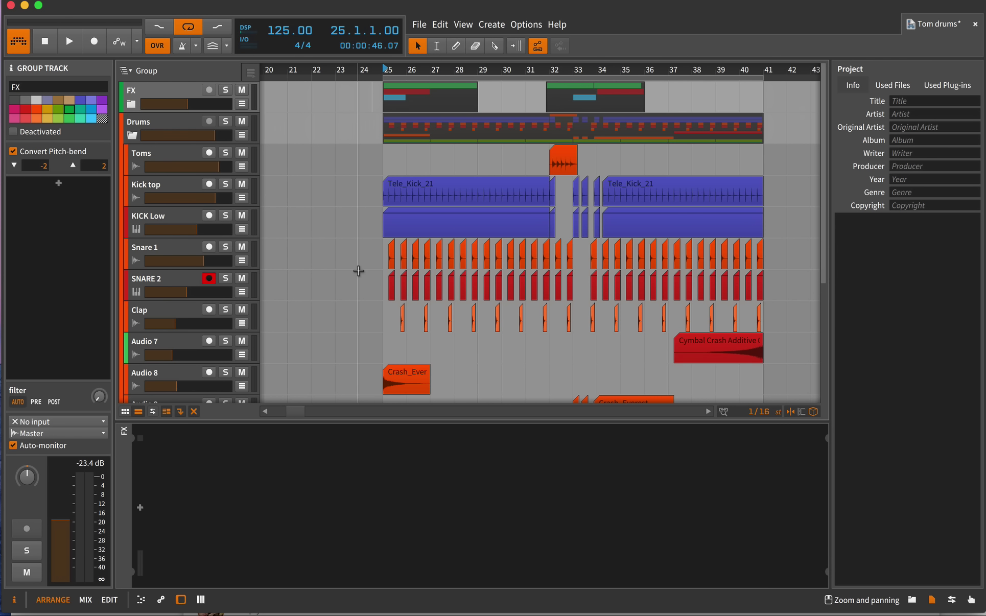
pyautogui.scroll(-5, 358, 271)
pyautogui.scroll(5, 358, 270)
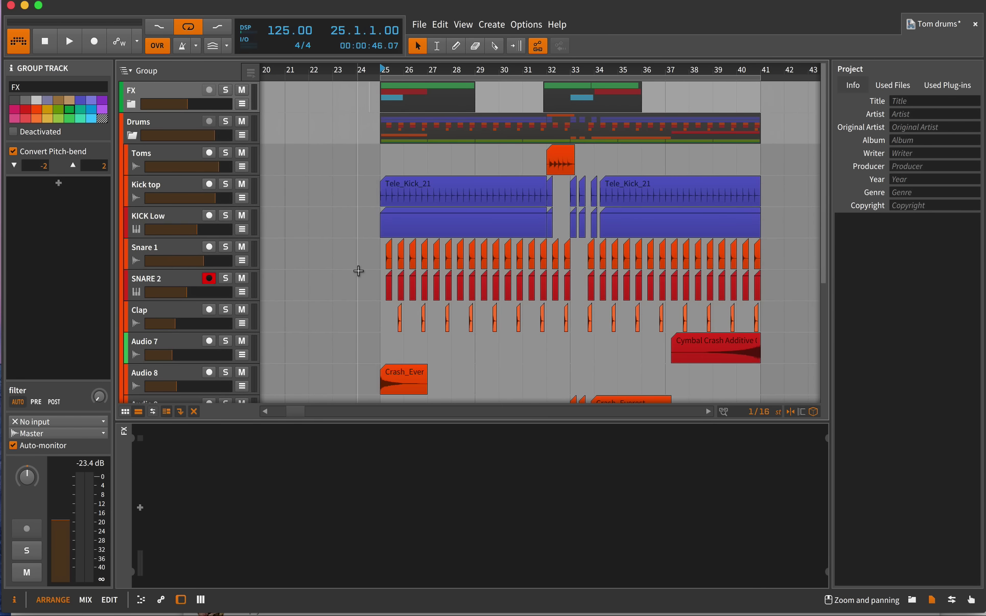
pyautogui.scroll(-5, 358, 270)
pyautogui.scroll(5, 358, 271)
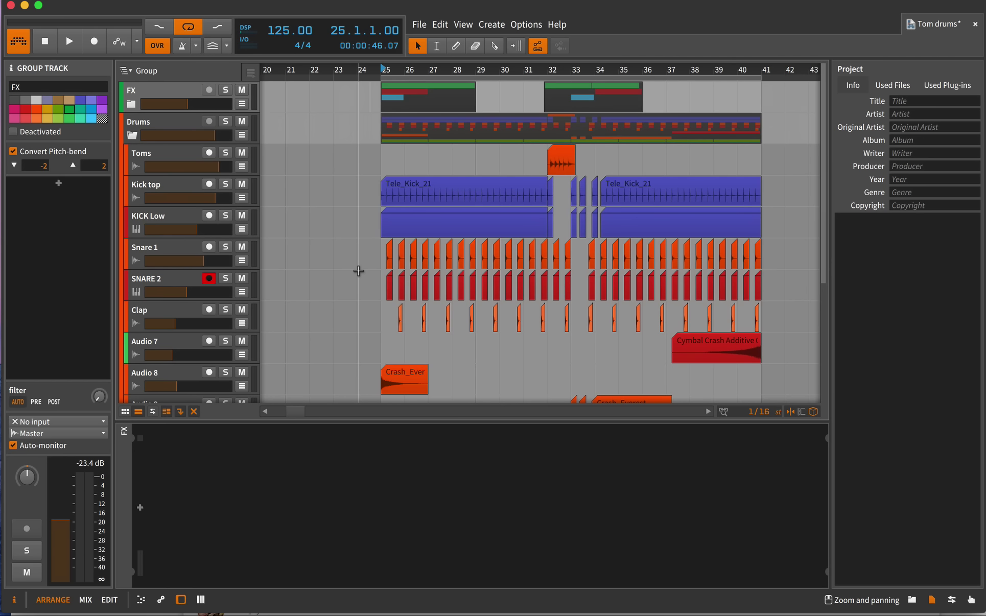
# Step: Play the full drum arrangement from bar 25 through the end of the loop, then return the playhead to bar 25
pyautogui.click(383, 72)
pyautogui.scroll(-5, 364, 227)
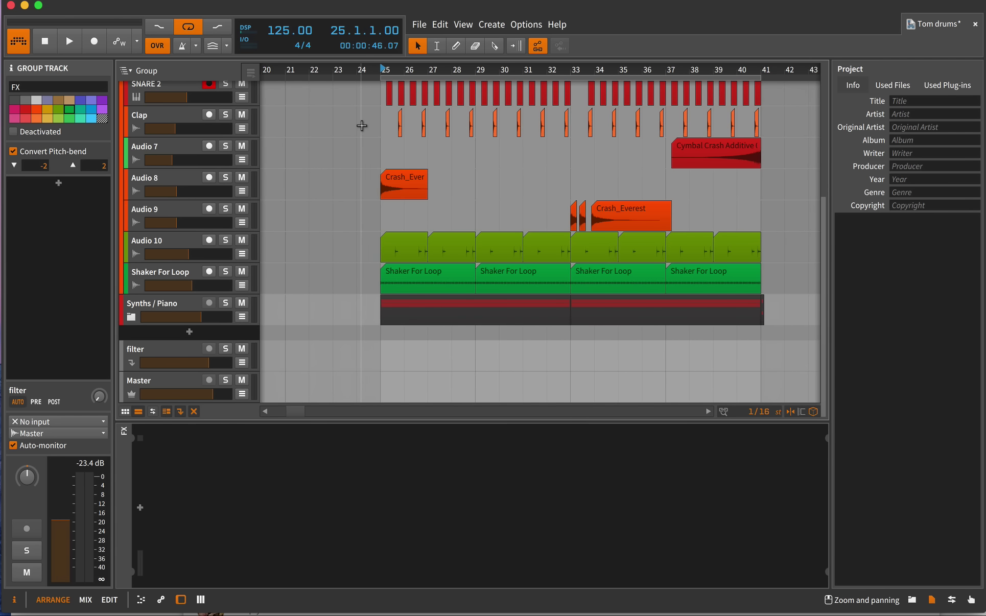
pyautogui.scroll(5, 362, 124)
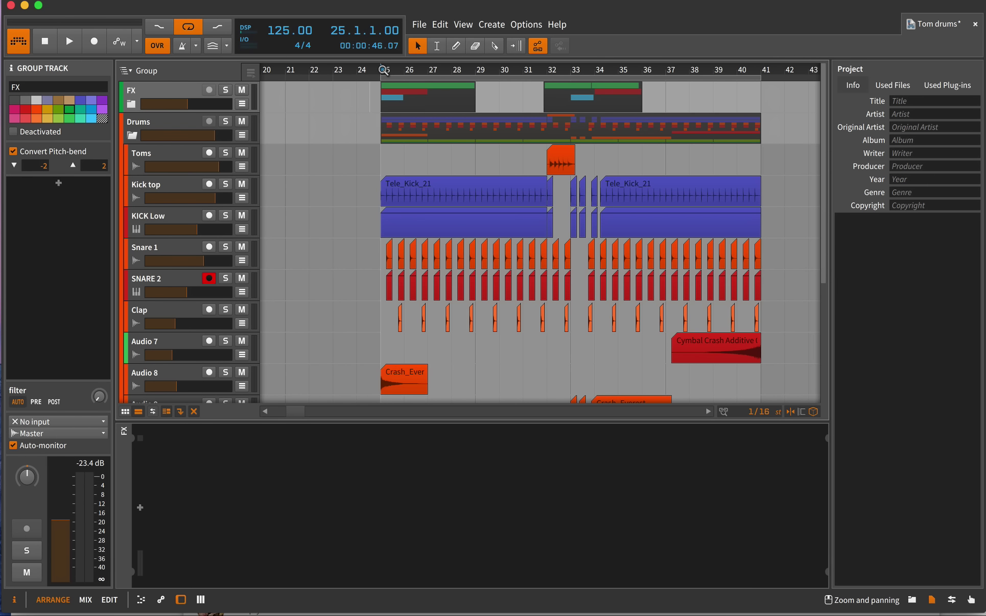
pyautogui.press('space')
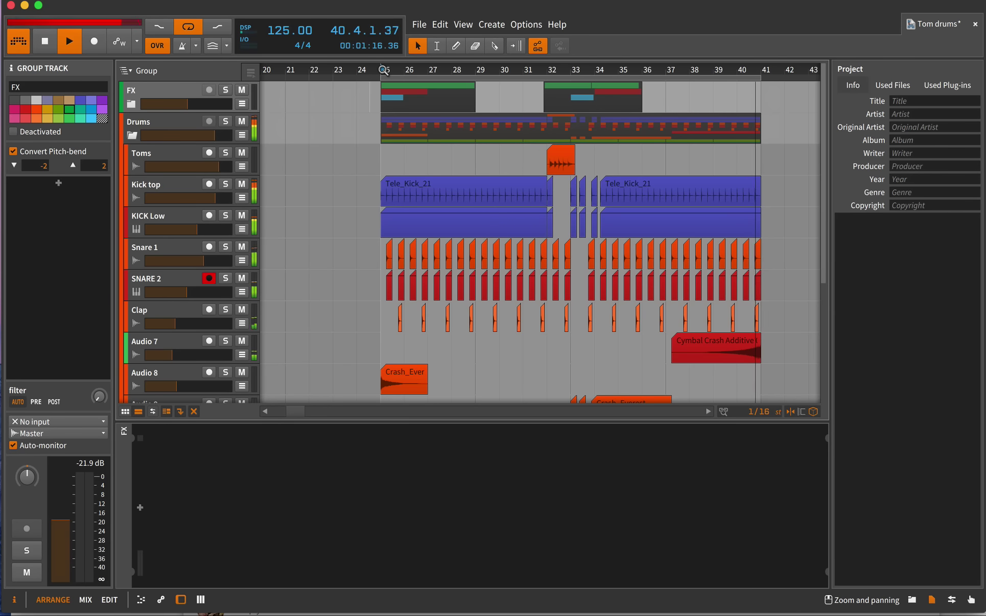
pyautogui.press('space')
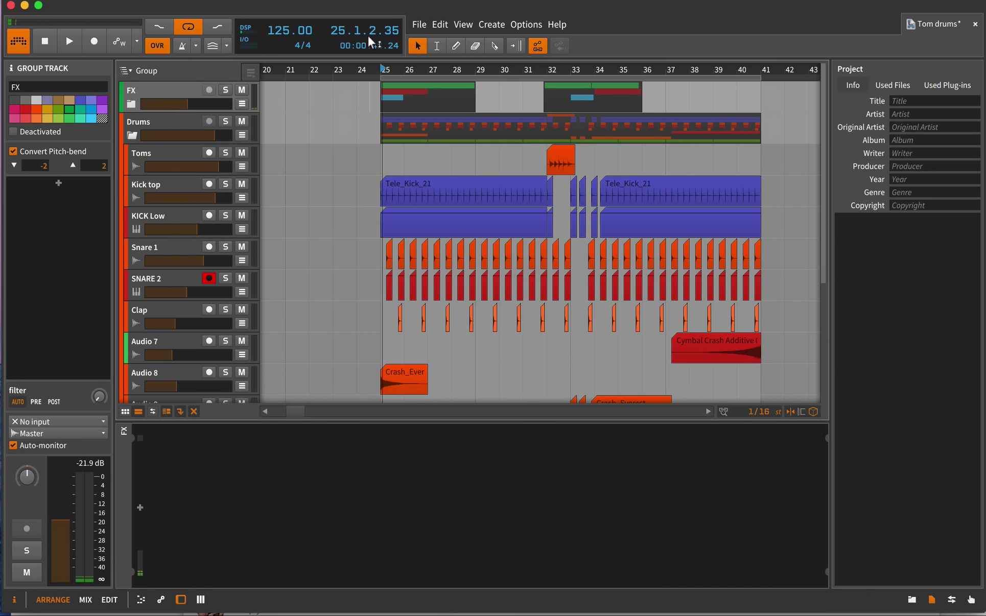
pyautogui.click(383, 70)
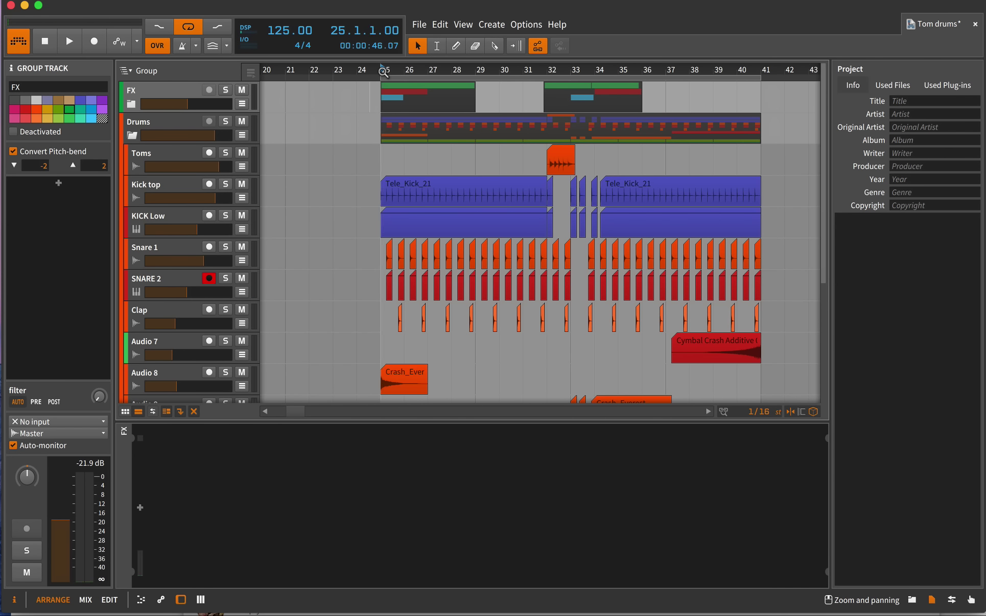
# Step: Solo the Kick top and KICK Low tracks together and place the playhead at bar 25
pyautogui.click(189, 179)
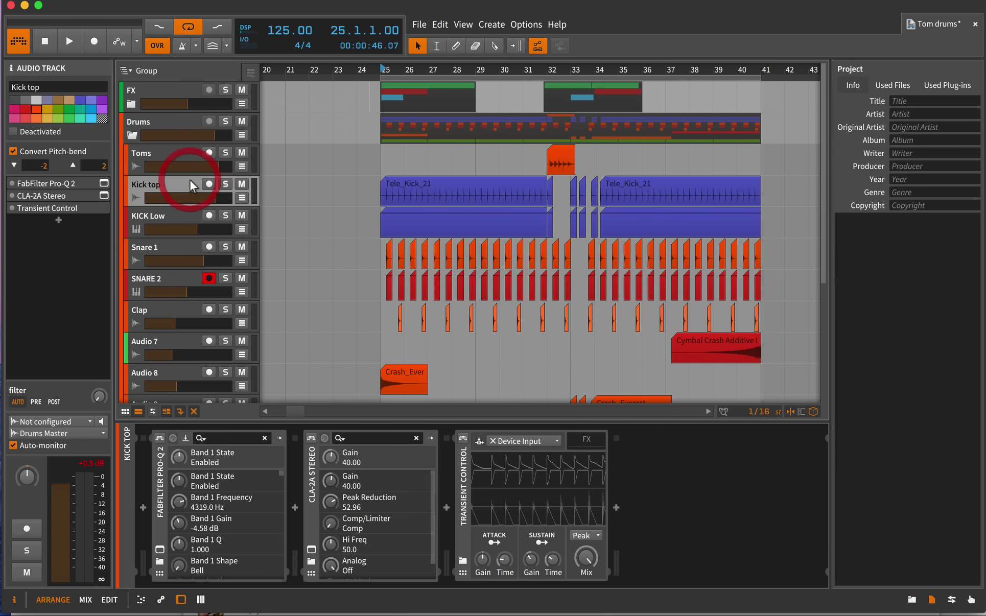
pyautogui.click(223, 186)
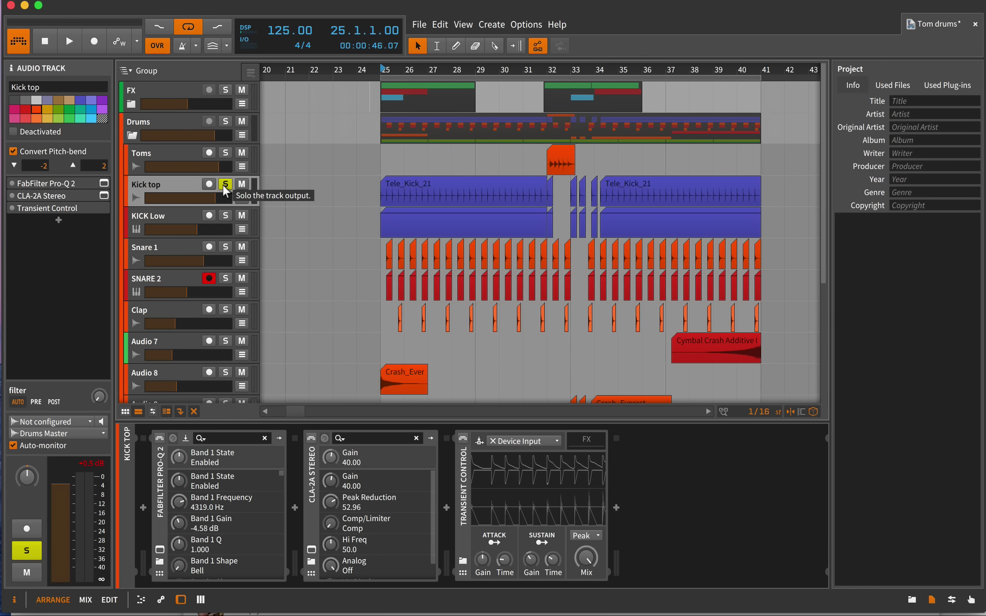
pyautogui.click(225, 215)
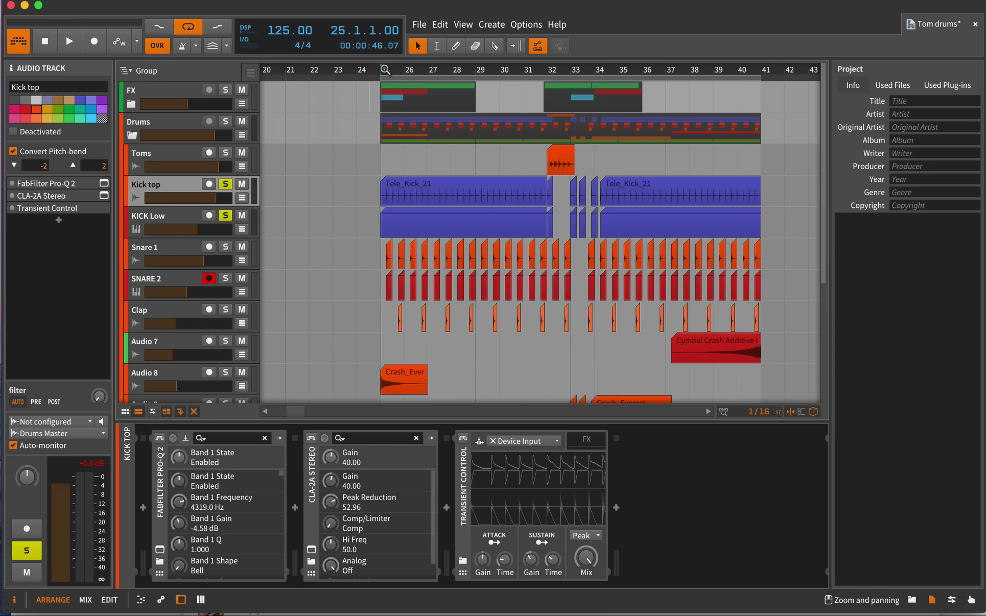
pyautogui.moveTo(384, 69); pyautogui.dragTo(382, 69)
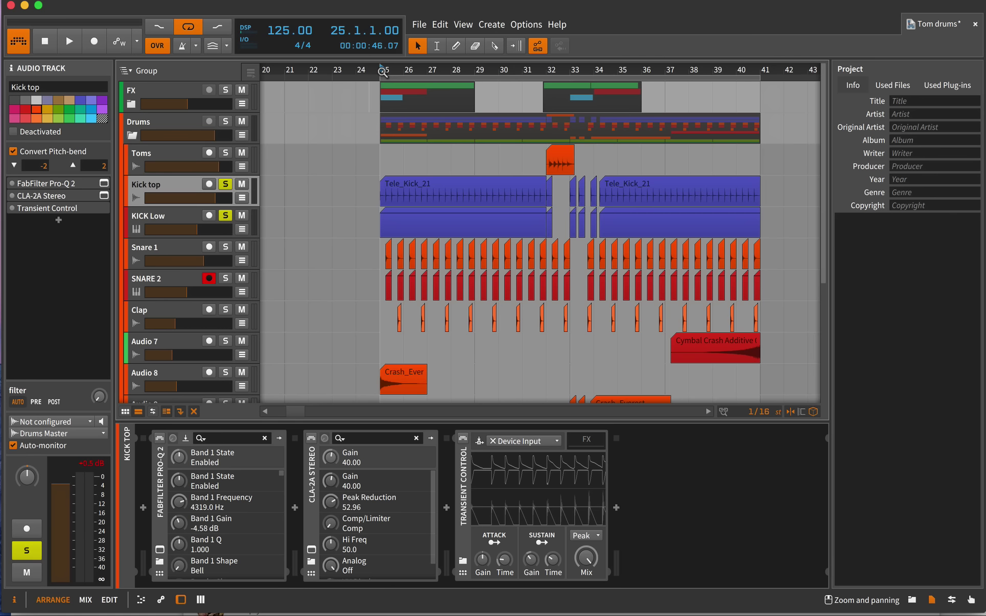
# Step: Remove the solo from KICK Low, play Kick top alone from bar 25, and return the playhead there
pyautogui.click(225, 215)
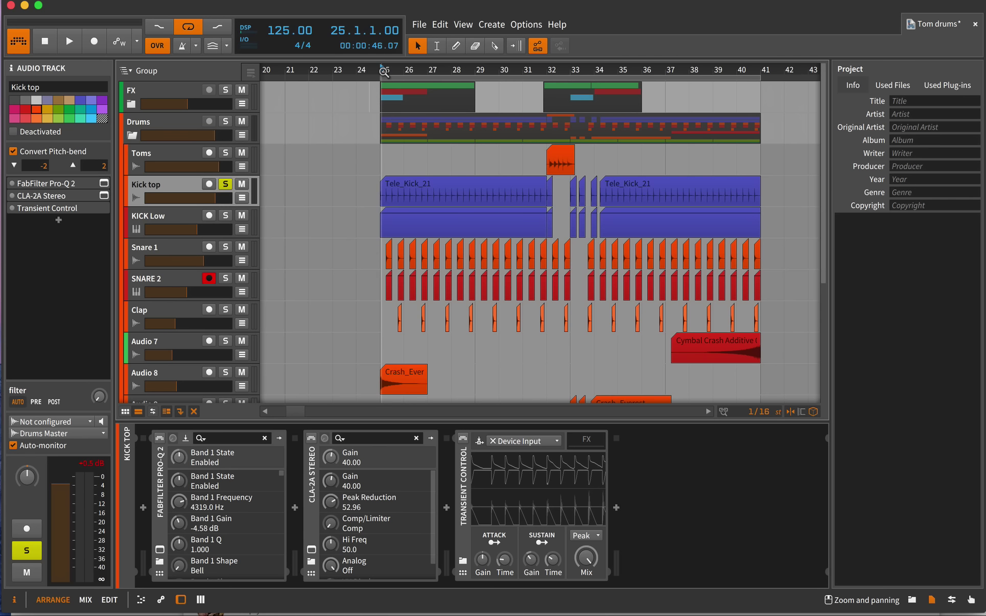
pyautogui.press('space')
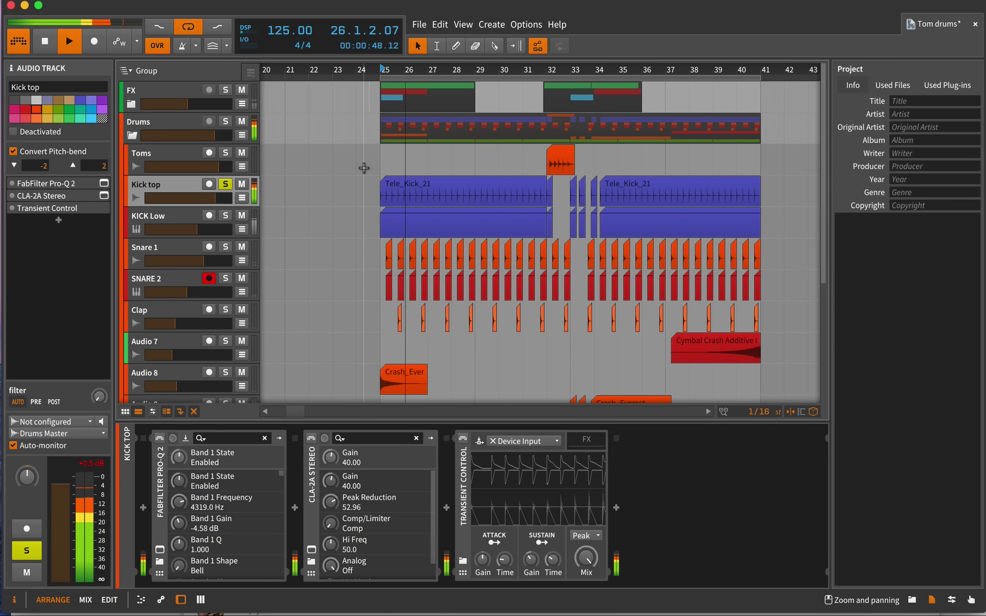
pyautogui.press('space')
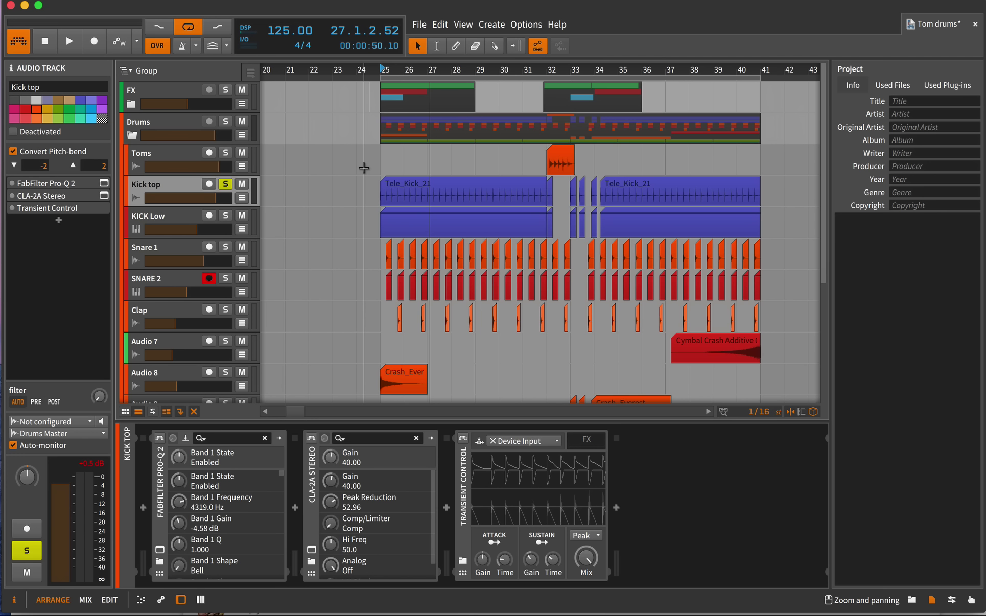
pyautogui.click(383, 74)
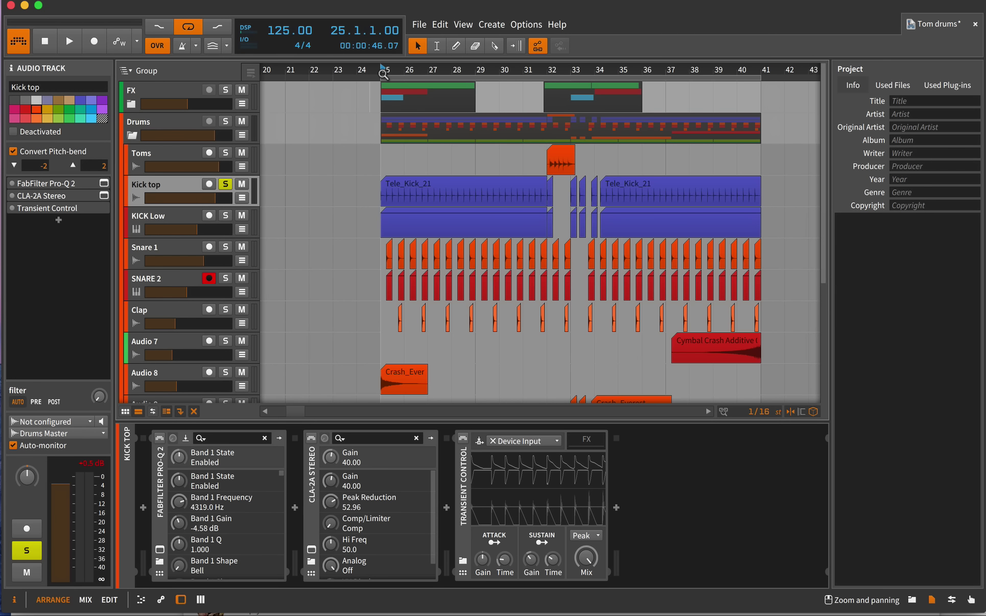
# Step: Switch the solo from Kick top to KICK Low and listen to that track alone from bar 25
pyautogui.click(228, 183)
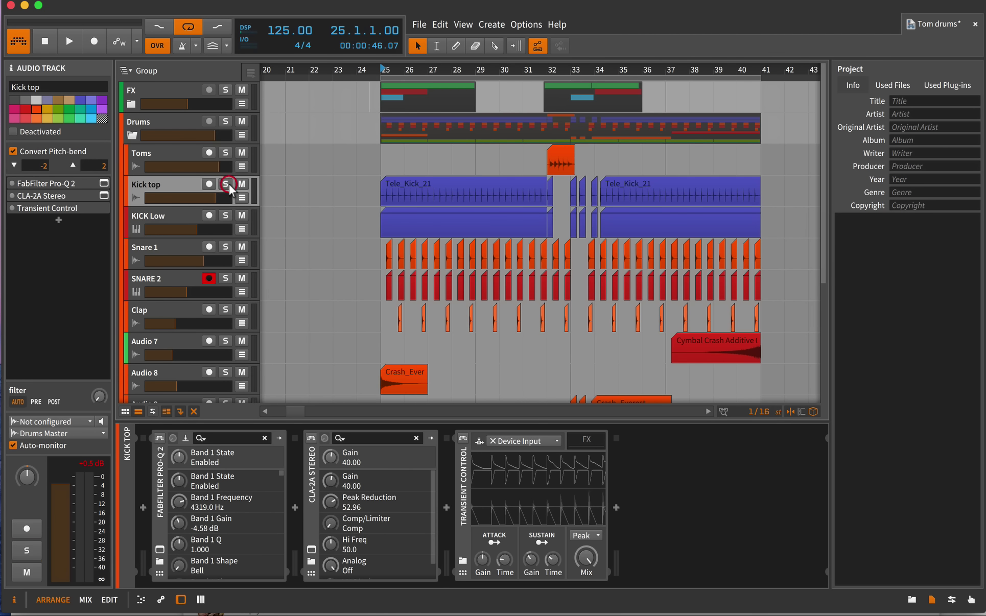
pyautogui.click(228, 215)
pyautogui.click(188, 216)
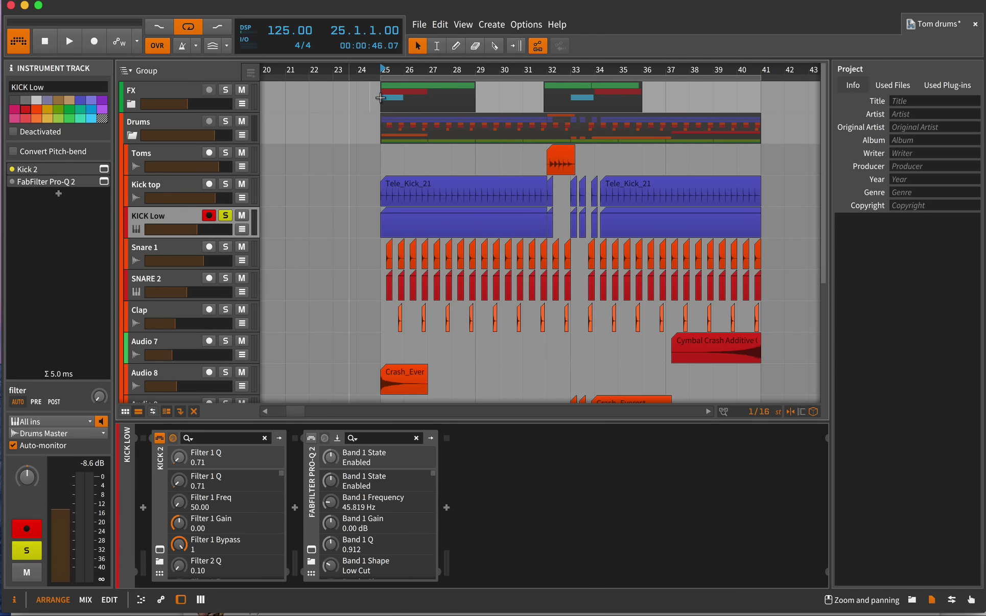
pyautogui.press('space')
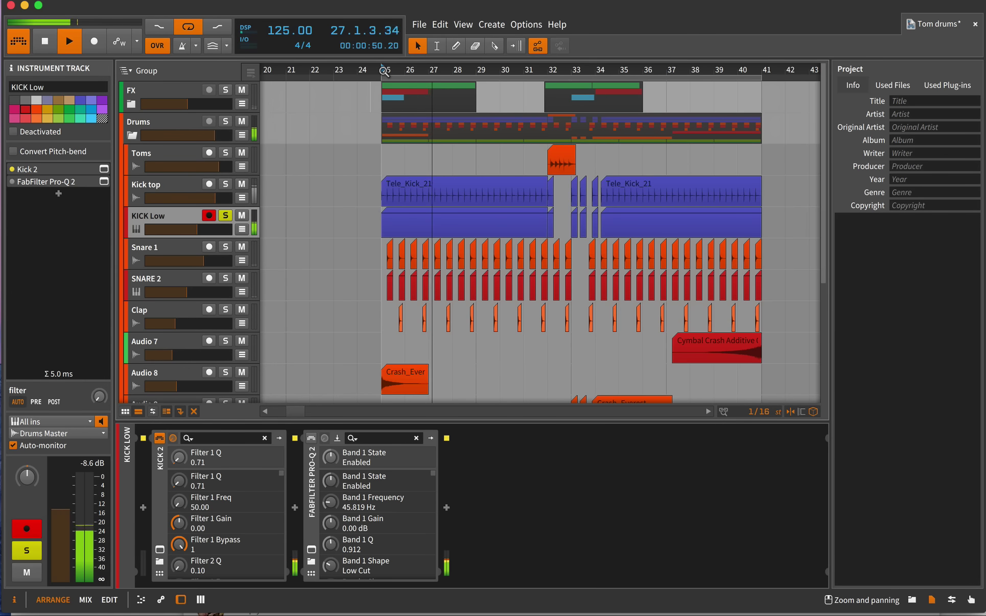
pyautogui.press('space')
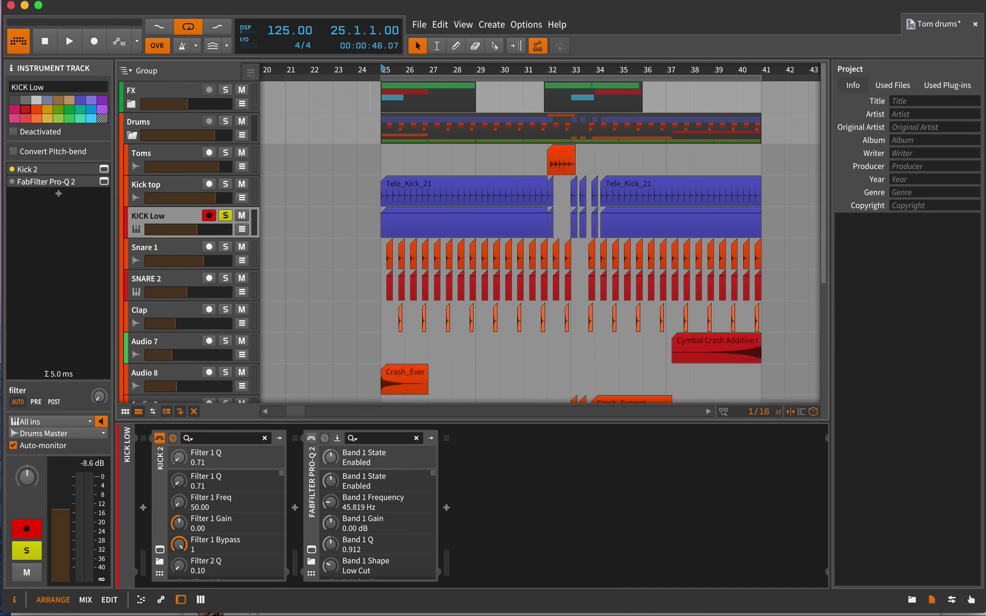
pyautogui.click(486, 23)
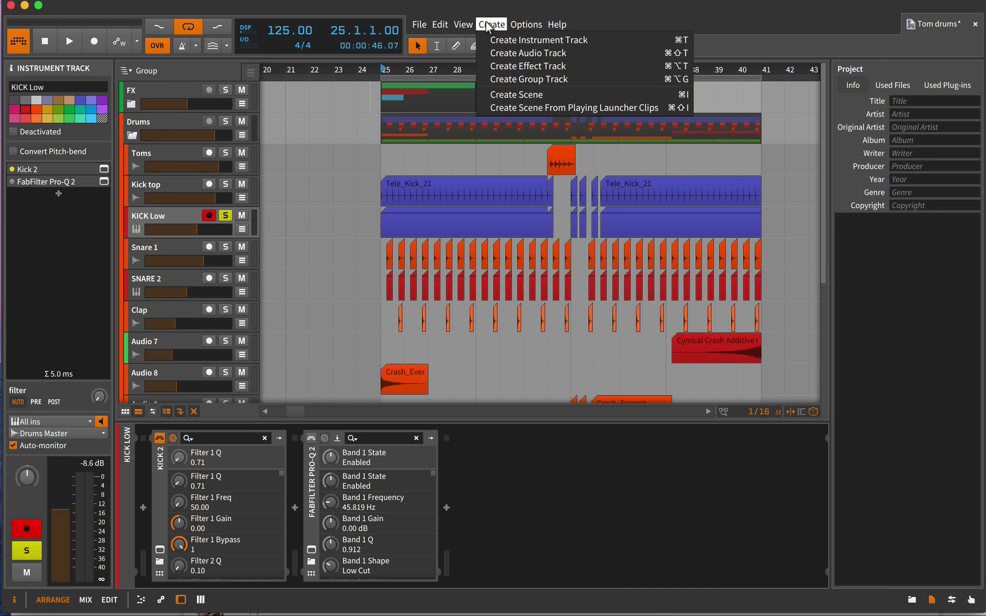
pyautogui.click(498, 40)
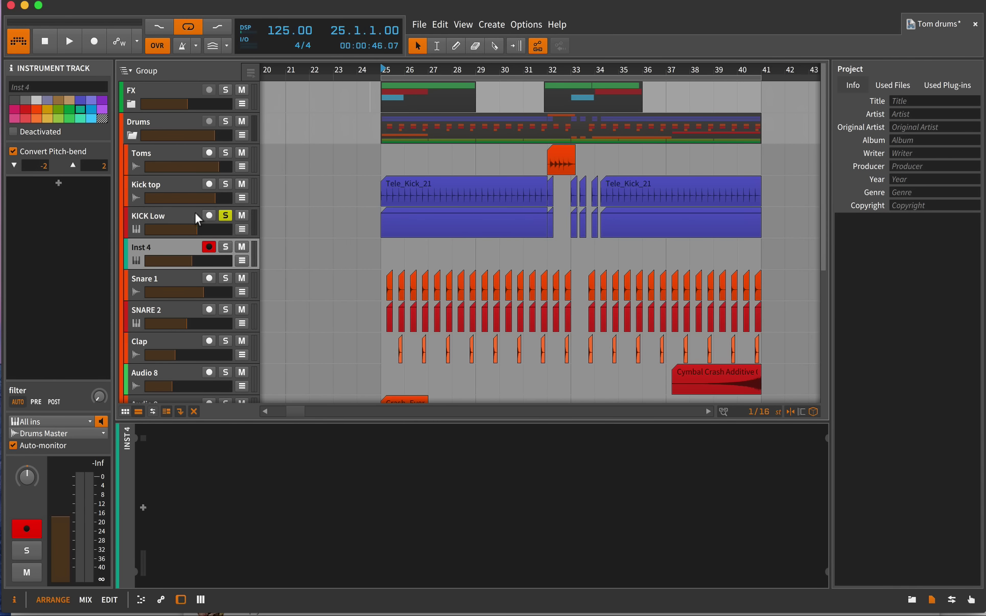
pyautogui.press('Delete')
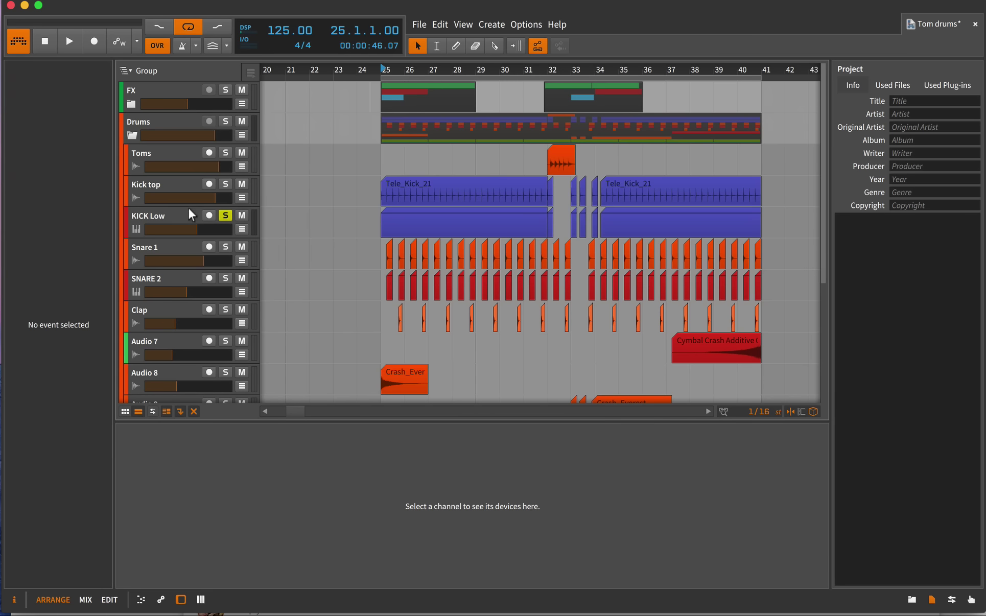
# Step: Duplicate the KICK Low track with its devices and clips, and solo the copy
pyautogui.click(175, 214)
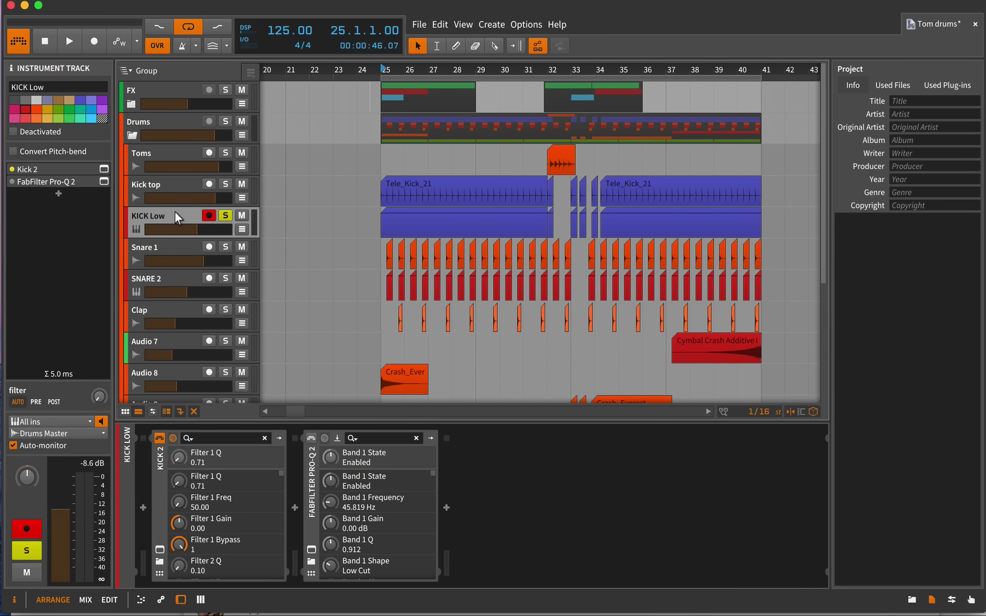
pyautogui.hotkey('ctrl', 'd')
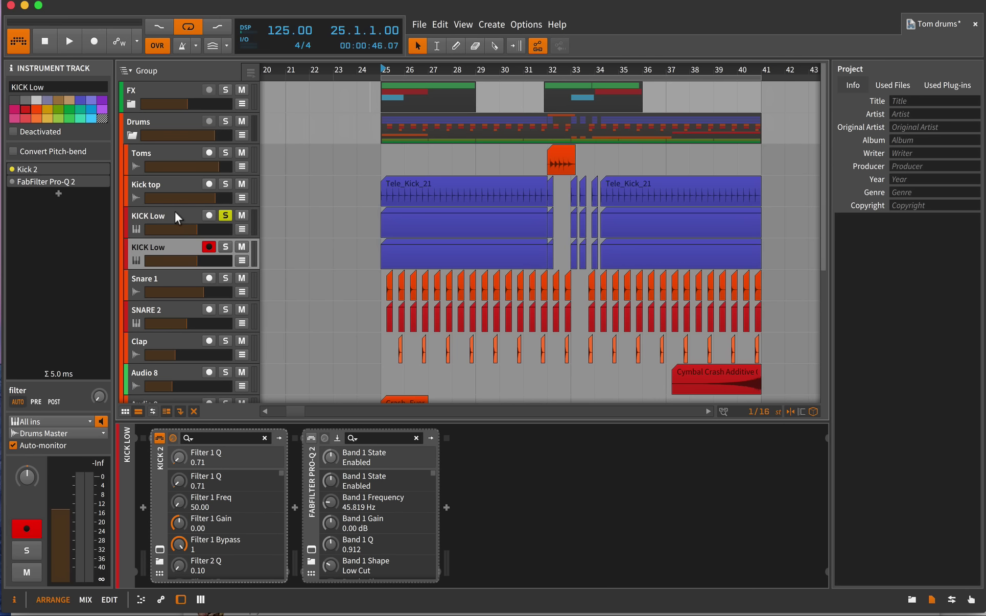
pyautogui.click(225, 246)
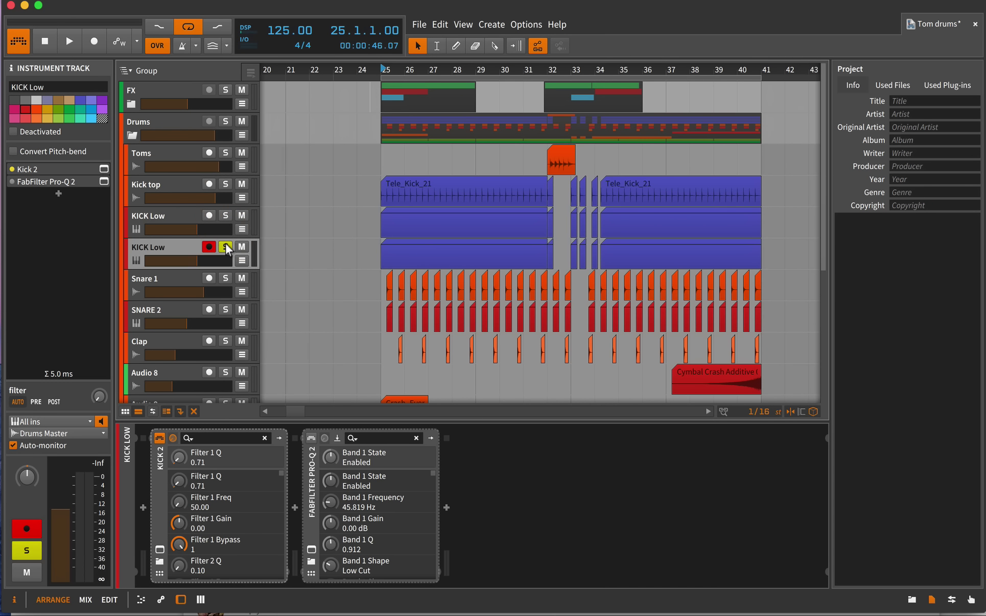
# Step: Listen to the duplicated KICK Low track briefly from bar 25
pyautogui.click(383, 70)
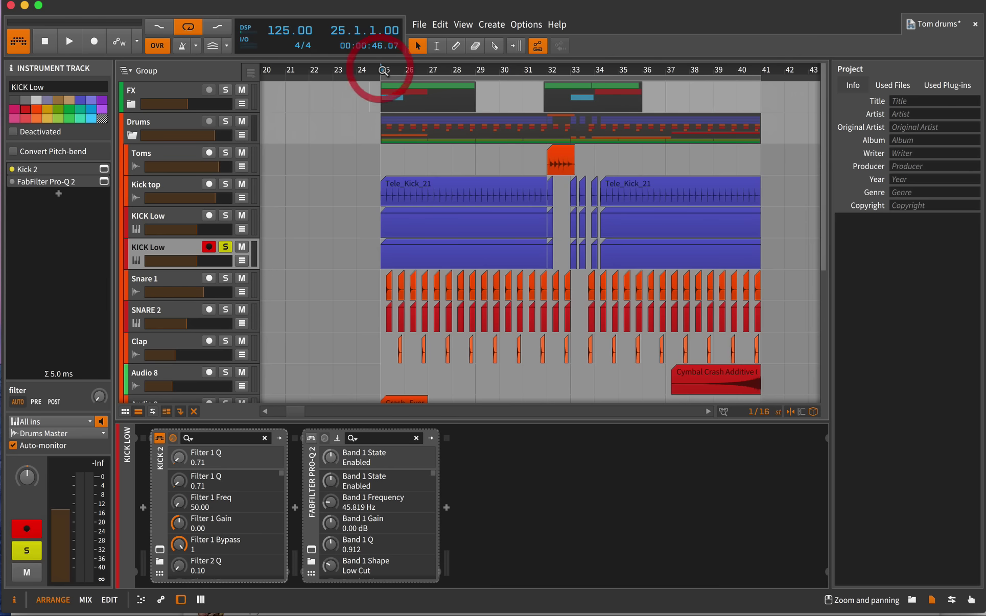
pyautogui.press('space')
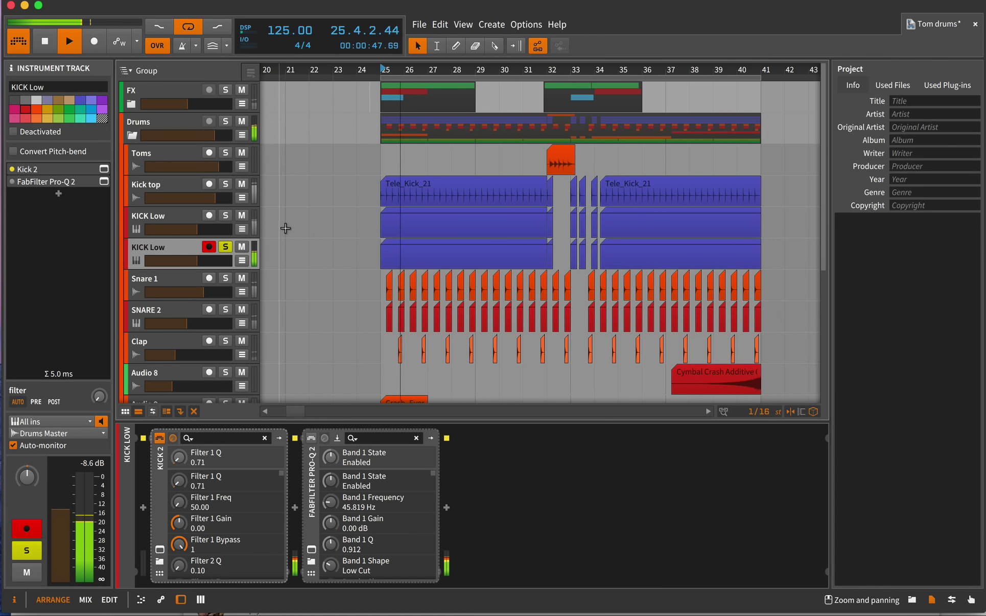
pyautogui.press('space')
# Step: Open the Kick 2 plug-in on the duplicated KICK Low track and load the Analog preset TR808 01
pyautogui.click(173, 249)
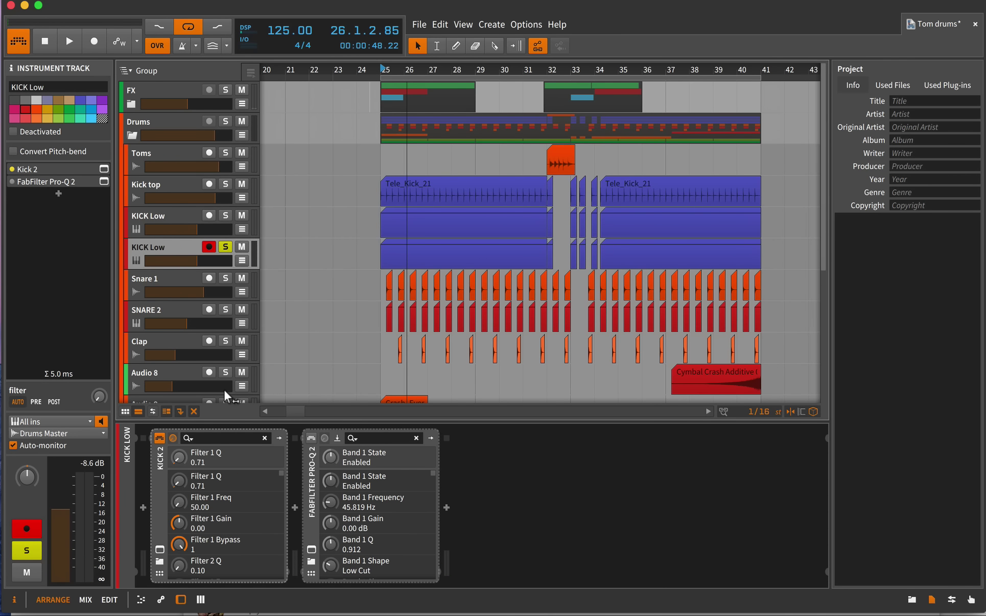
pyautogui.click(160, 549)
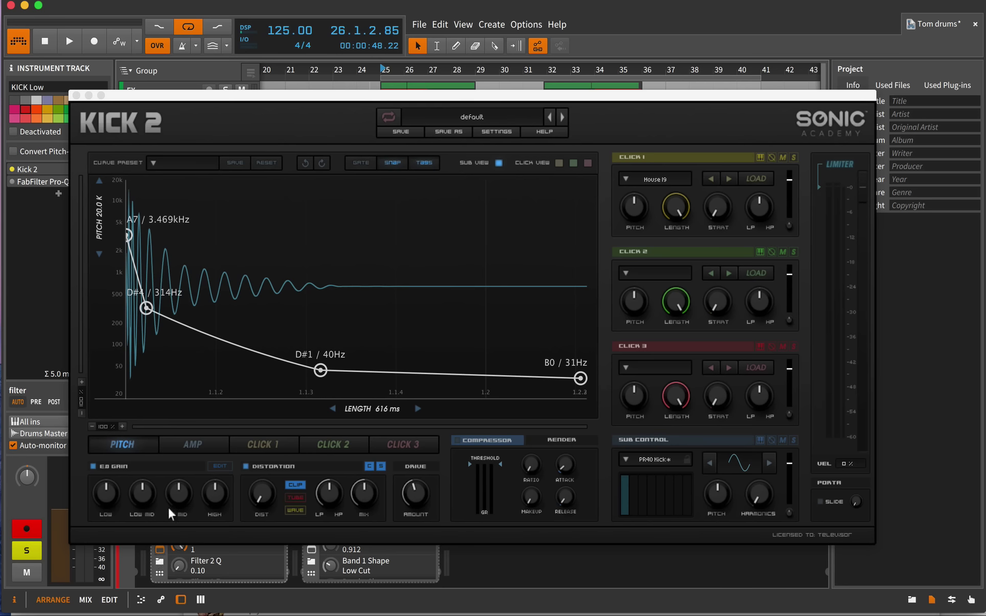
pyautogui.click(490, 116)
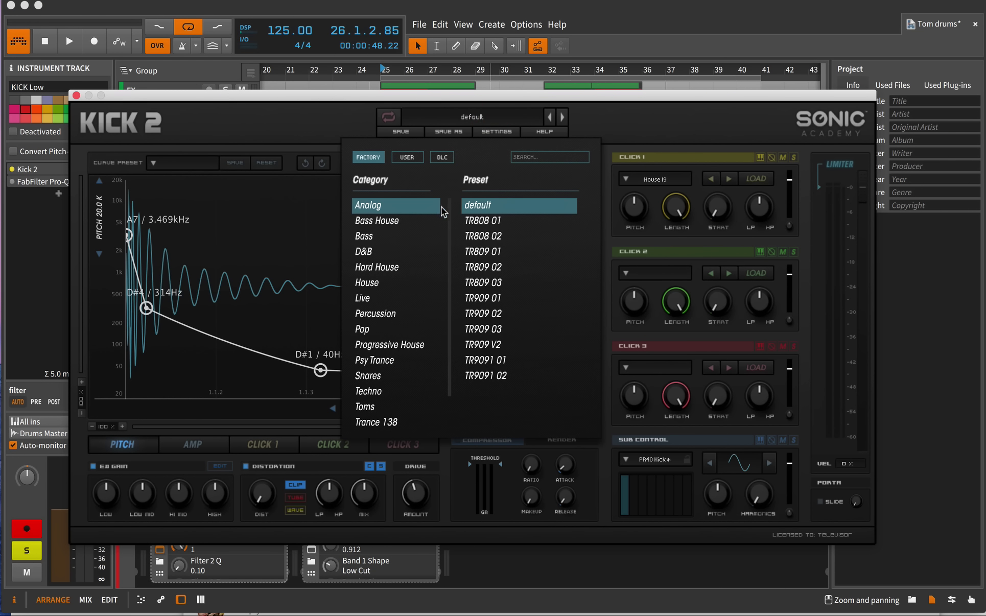
pyautogui.click(476, 219)
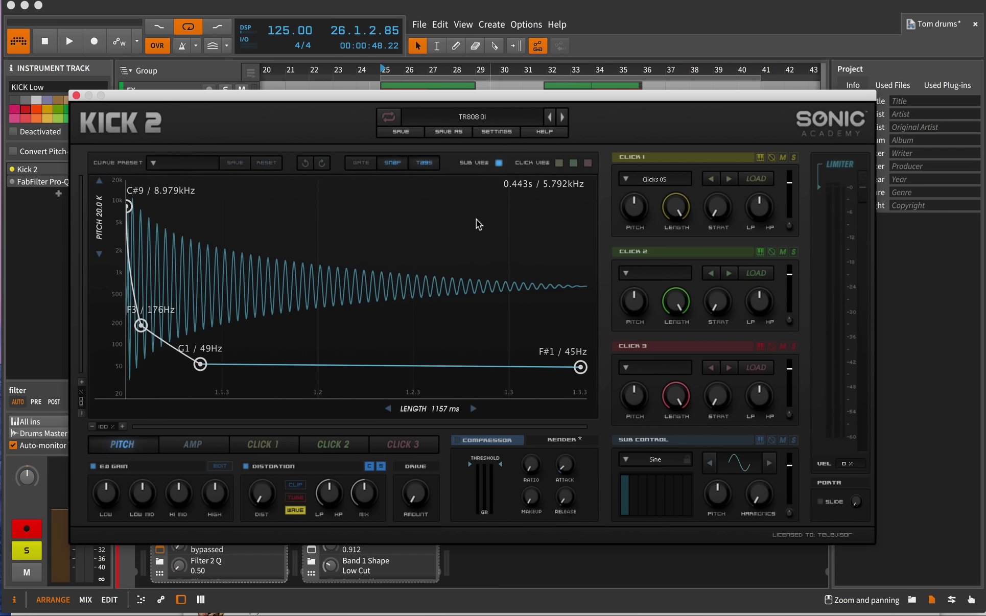
# Step: Audition the following Kick 2 presets during playback, ending on TR809 01, and stop playback
pyautogui.press('space')
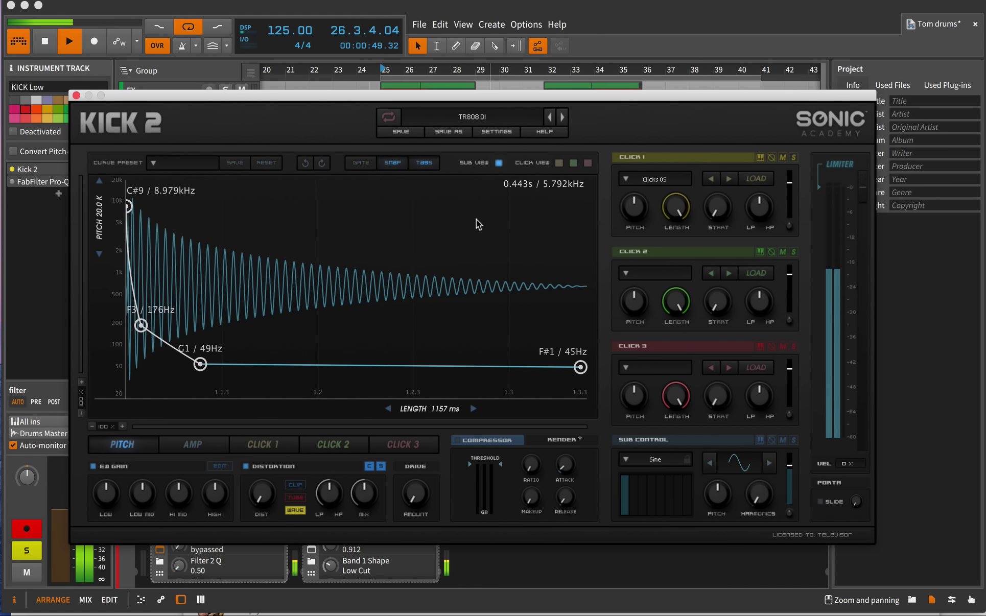
pyautogui.click(562, 118)
pyautogui.click(563, 118)
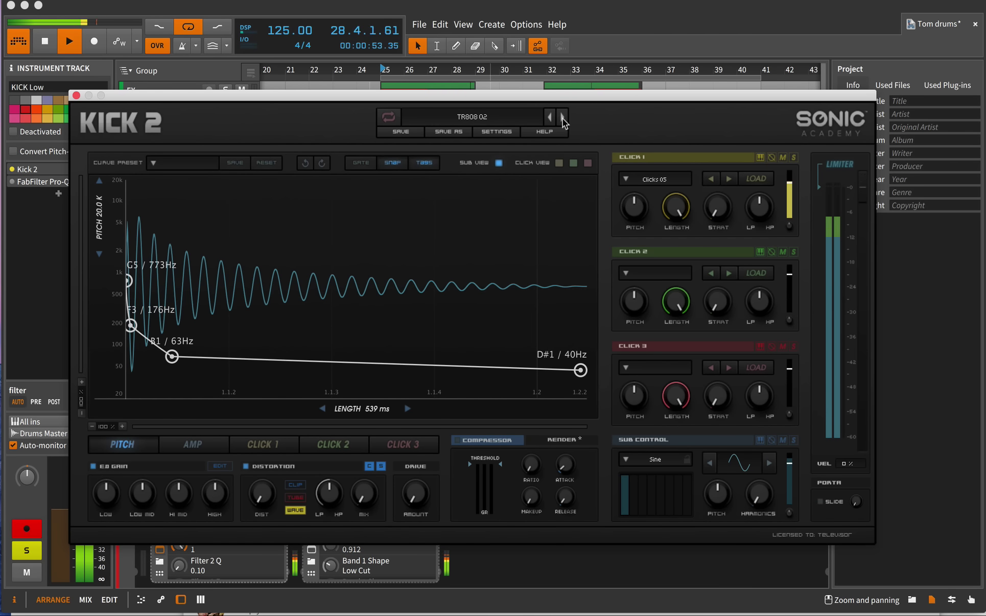
pyautogui.click(562, 118)
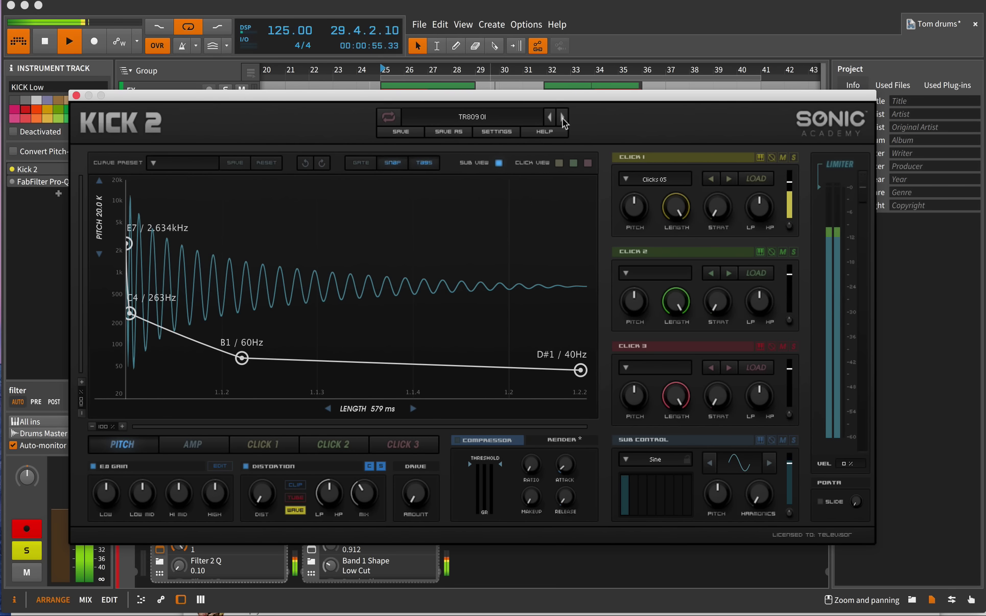
pyautogui.press('space')
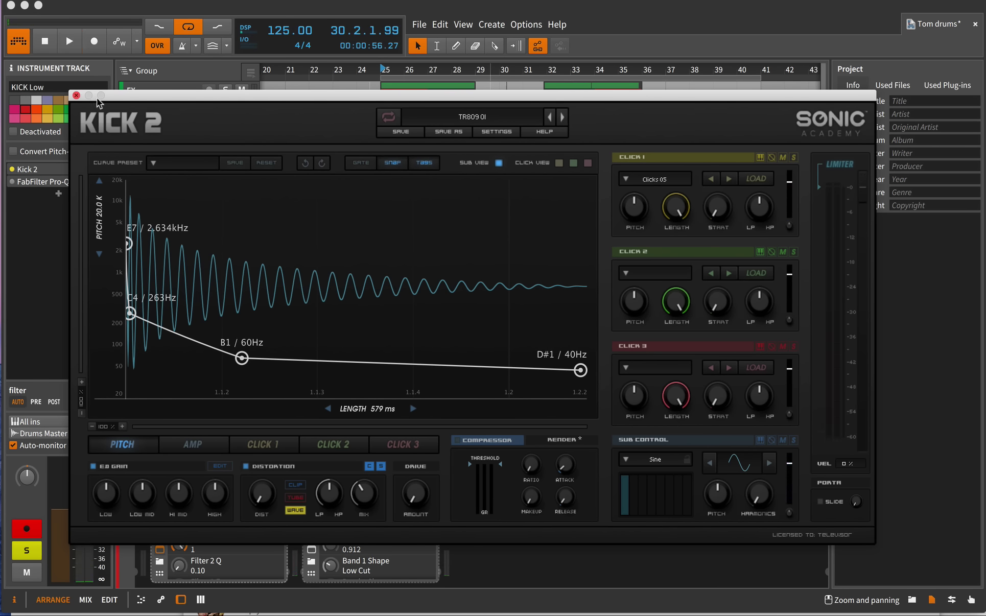
# Step: Close the Kick 2 plug-in window and delete the duplicated KICK Low track
pyautogui.click(76, 94)
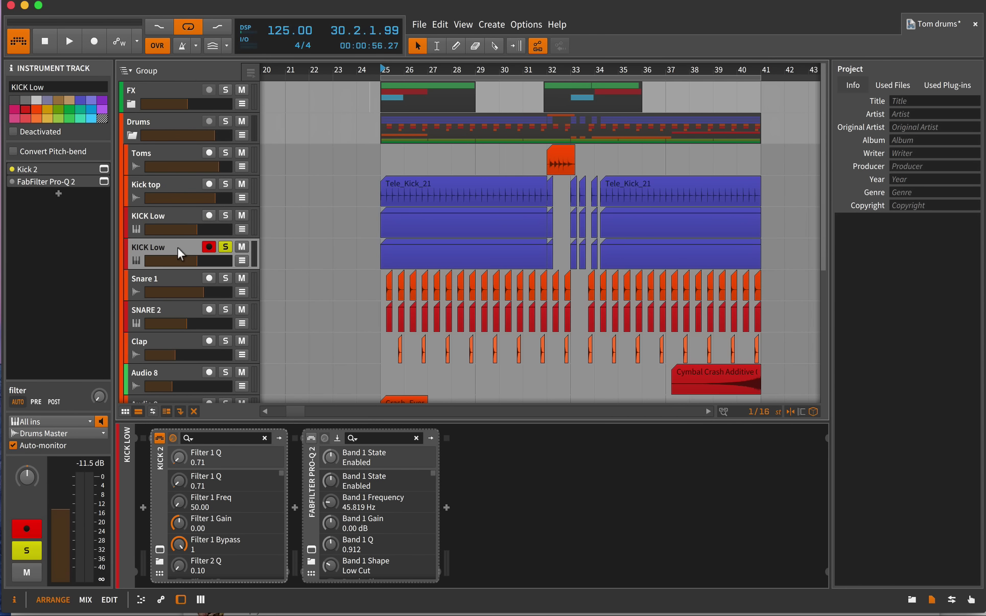
pyautogui.press('Delete')
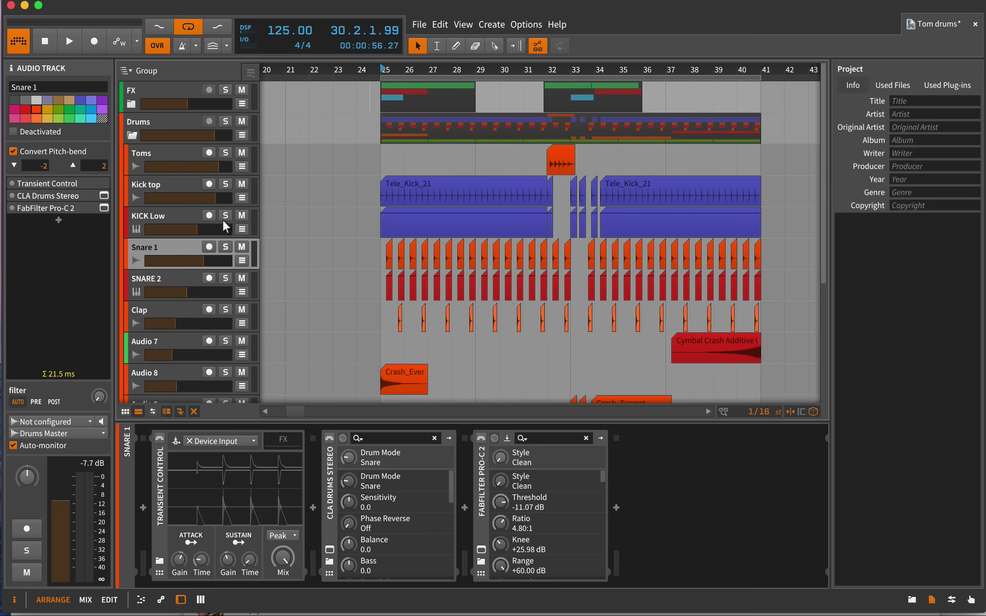
# Step: Solo the Kick top and KICK Low tracks together and play them from bar 25
pyautogui.click(174, 181)
pyautogui.click(225, 183)
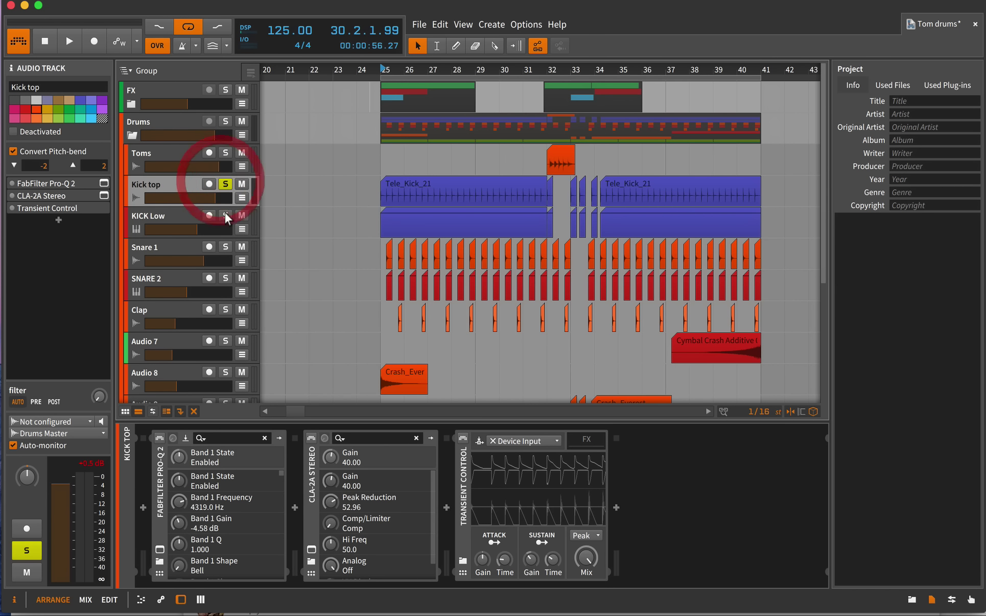
pyautogui.click(225, 215)
pyautogui.press('space')
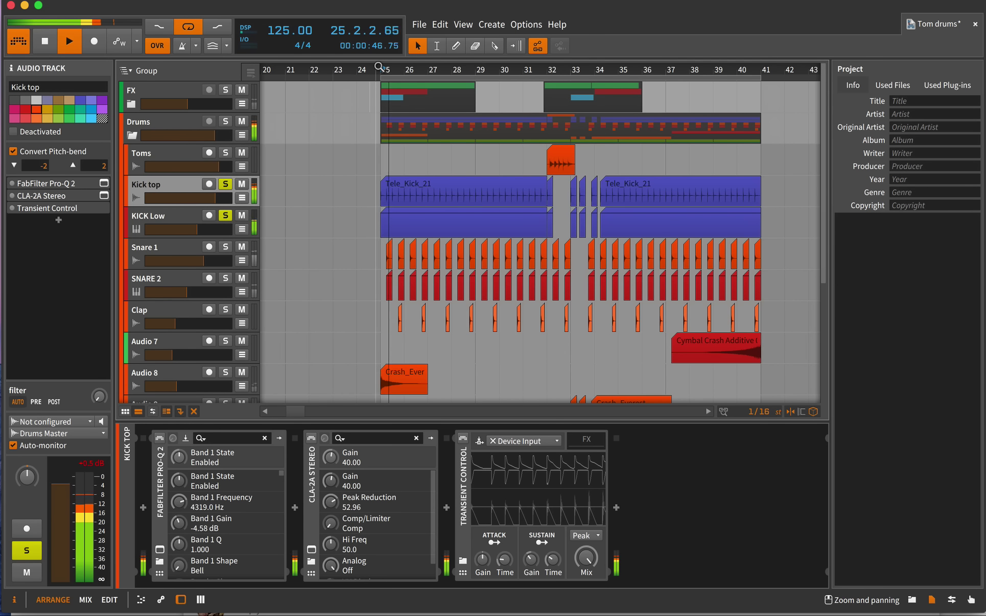
# Step: Compare each kick layer alone with both layers together by toggling the solos of Kick top and KICK Low during playback
pyautogui.click(226, 183)
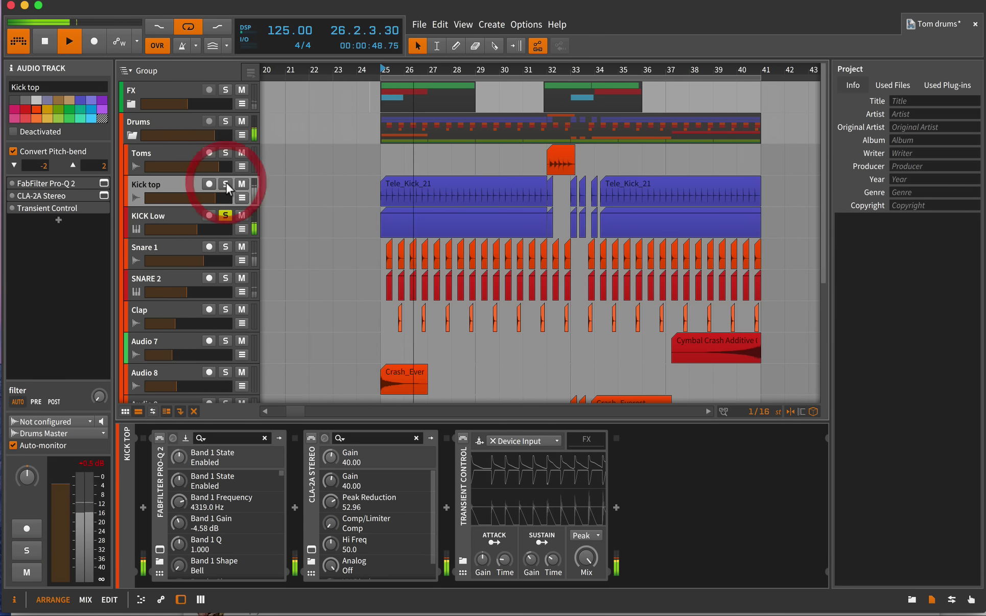
pyautogui.click(226, 183)
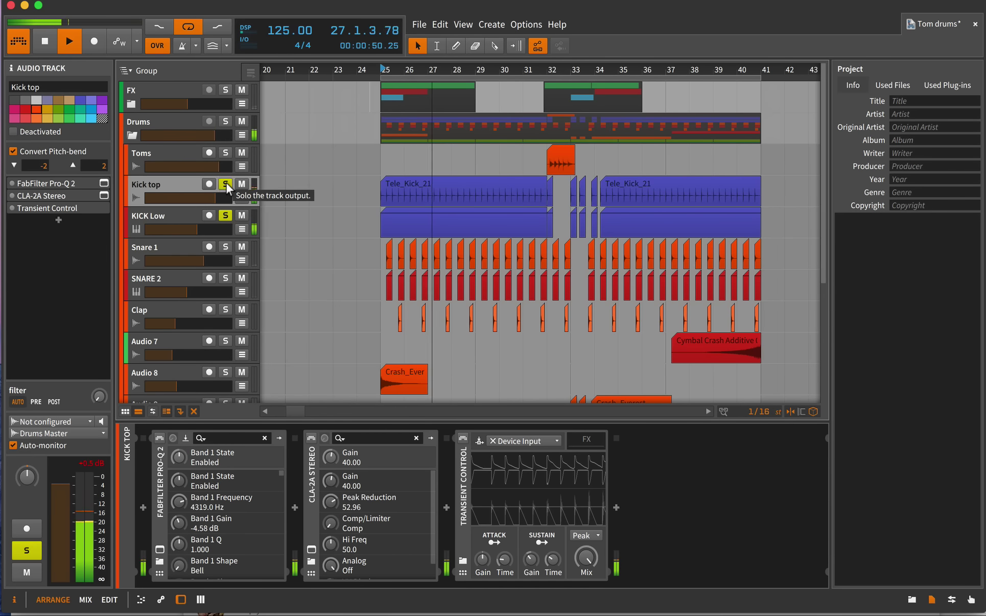
pyautogui.click(226, 215)
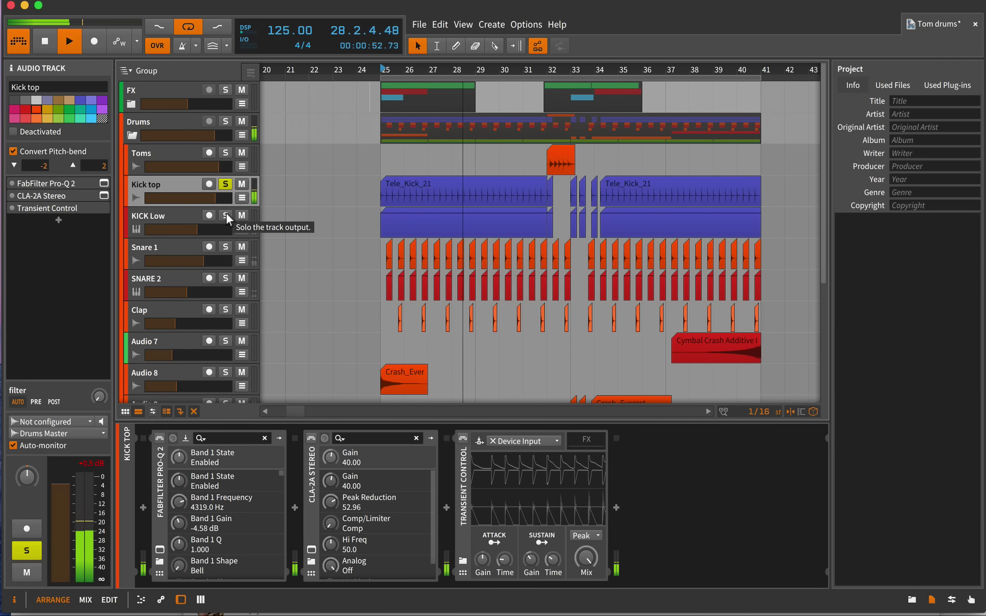
pyautogui.click(226, 215)
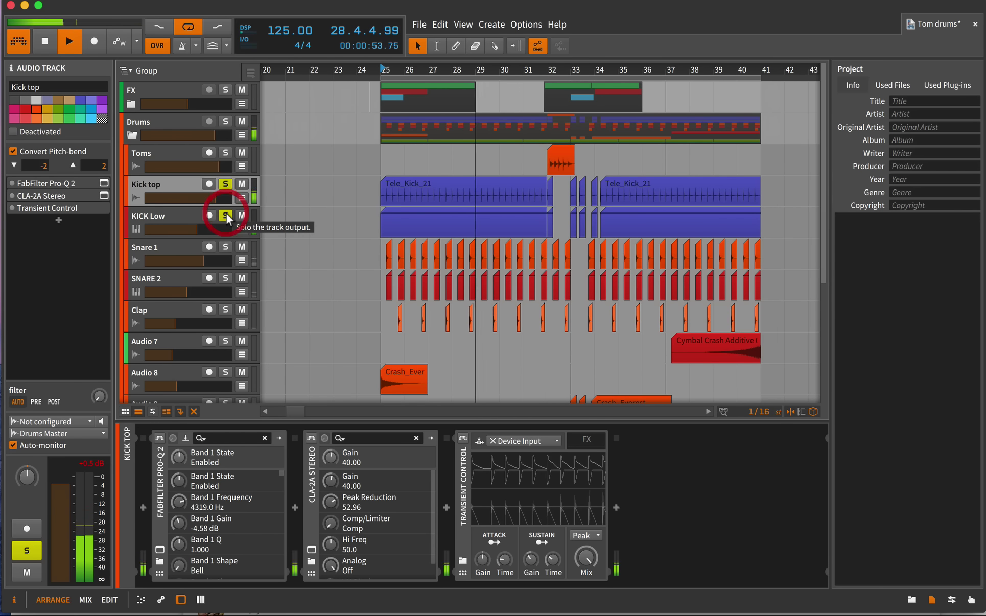
pyautogui.click(226, 184)
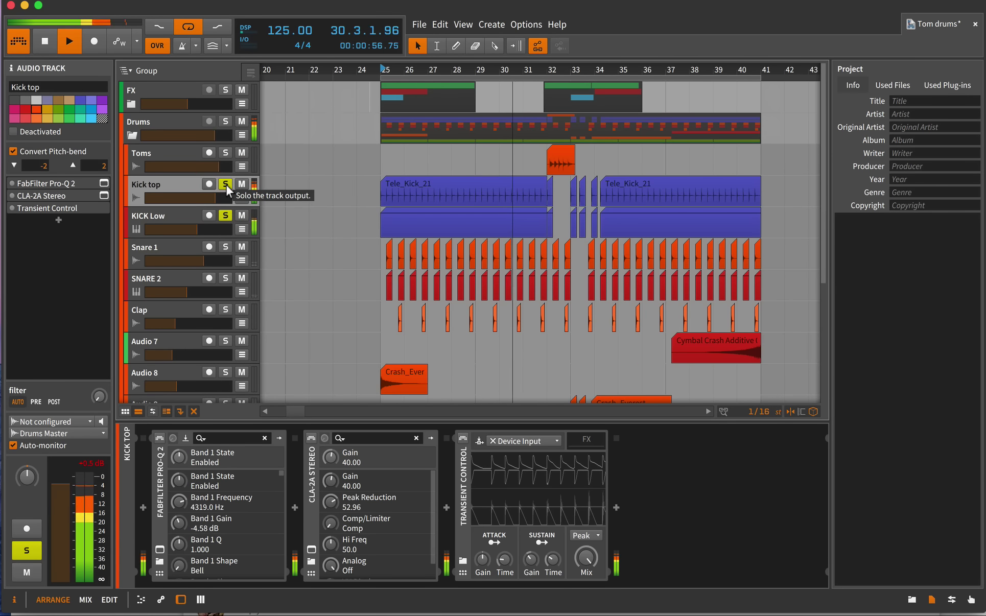
# Step: Stop playback and clear the solos on both kick tracks, leaving the Kick top track selected
pyautogui.press('space')
pyautogui.click(226, 184)
pyautogui.click(226, 214)
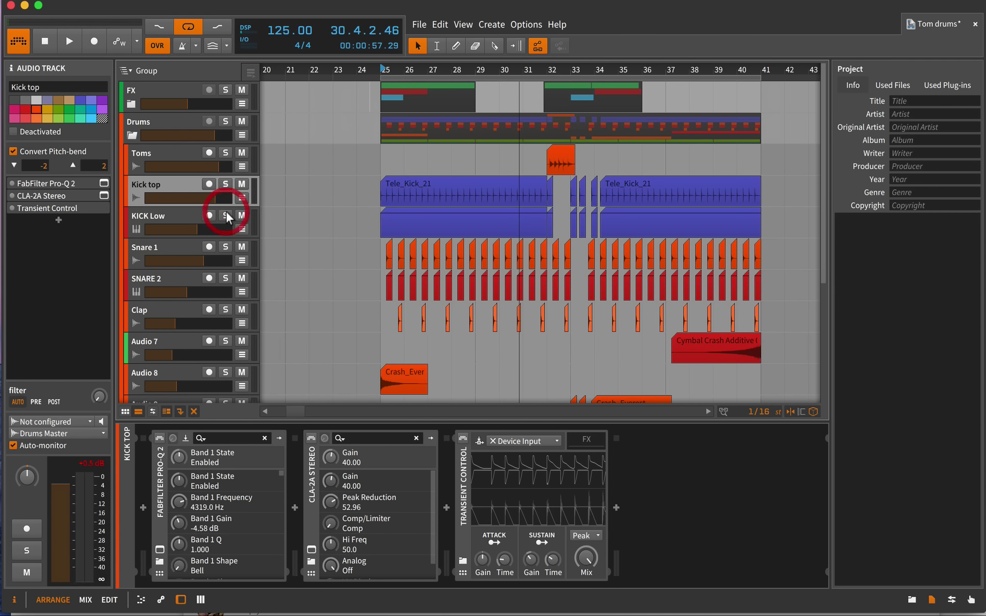
pyautogui.click(162, 214)
pyautogui.click(165, 184)
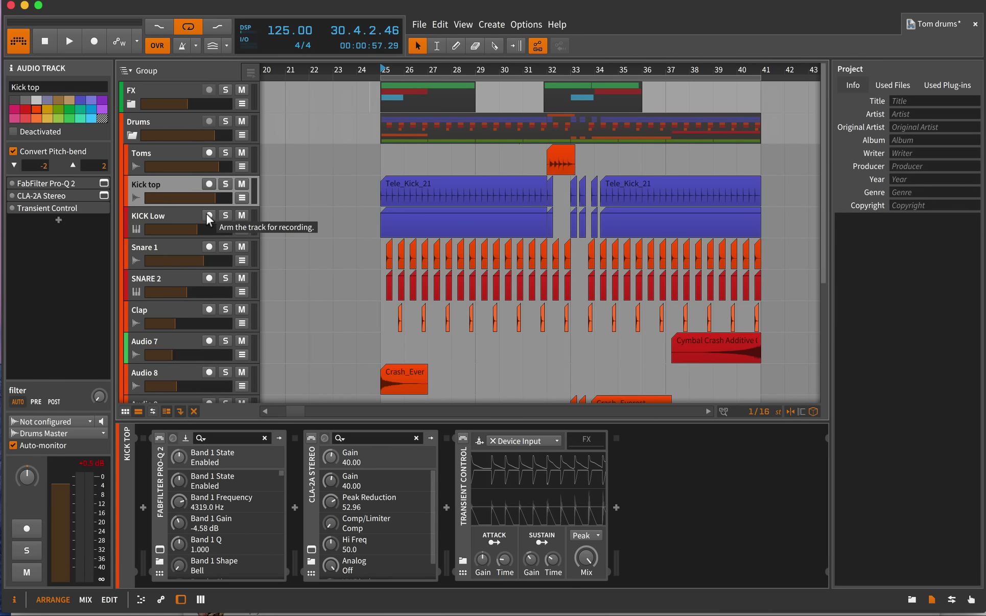
# Step: Solo the Snare 1 track, listen to it briefly from bar 25, and clear its solo
pyautogui.click(179, 243)
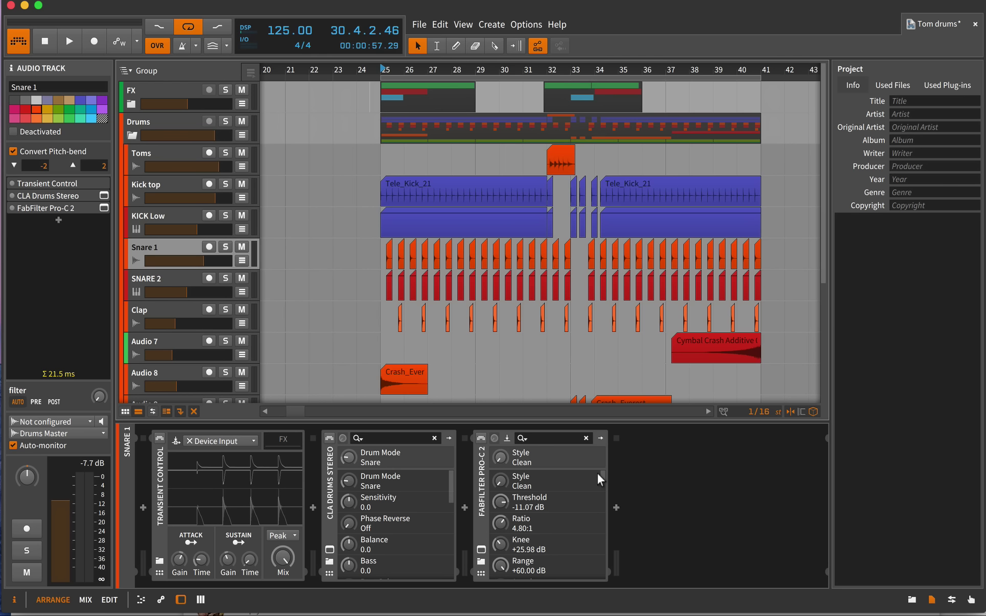
pyautogui.click(223, 247)
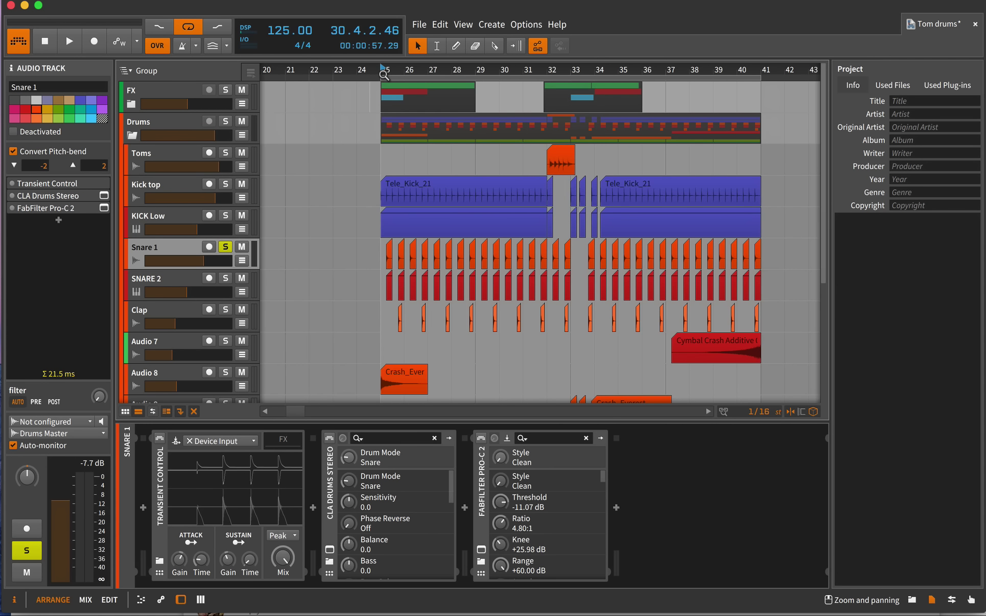
pyautogui.press('space')
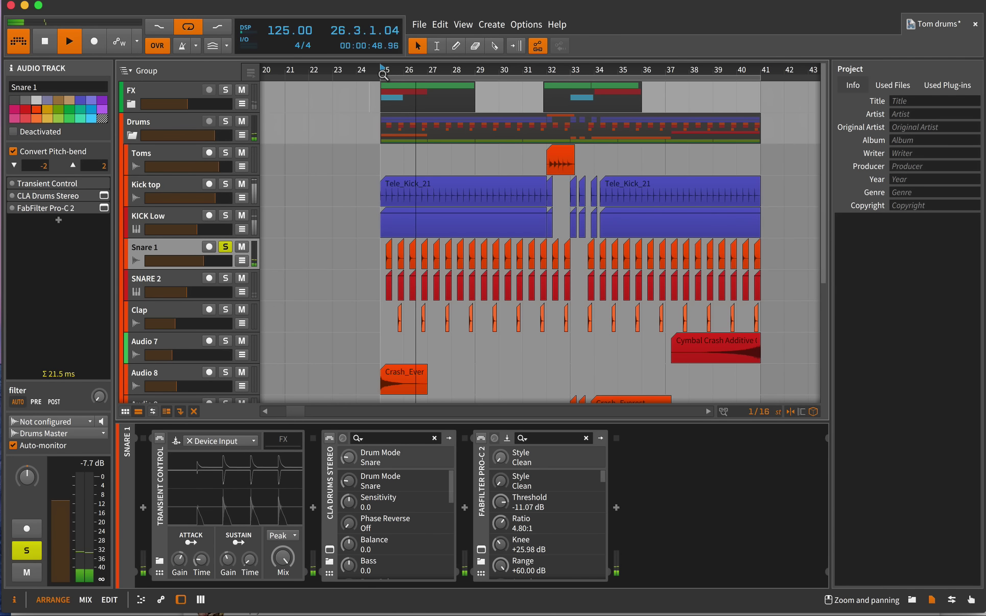
pyautogui.press('space')
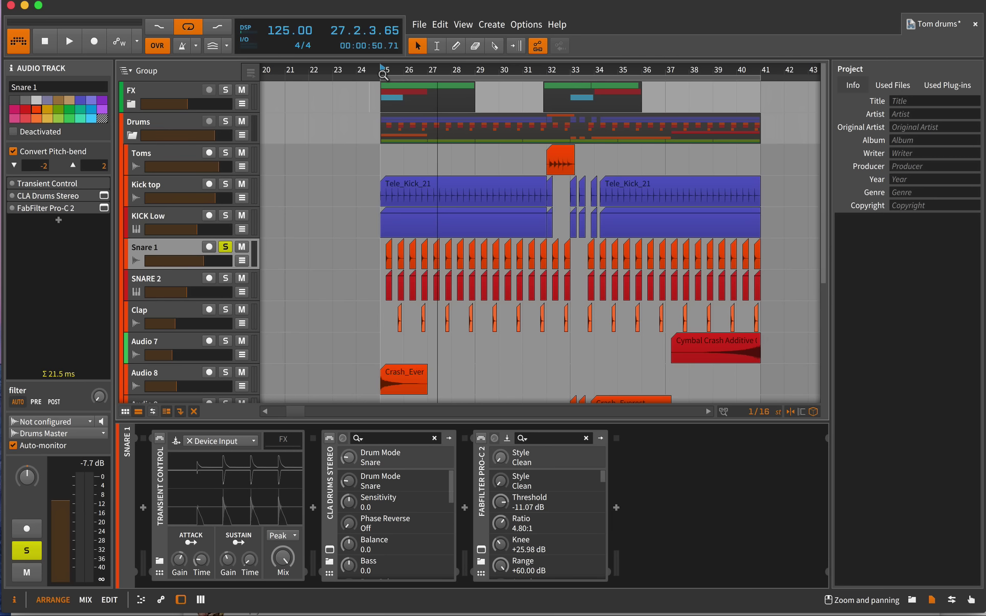
pyautogui.click(225, 246)
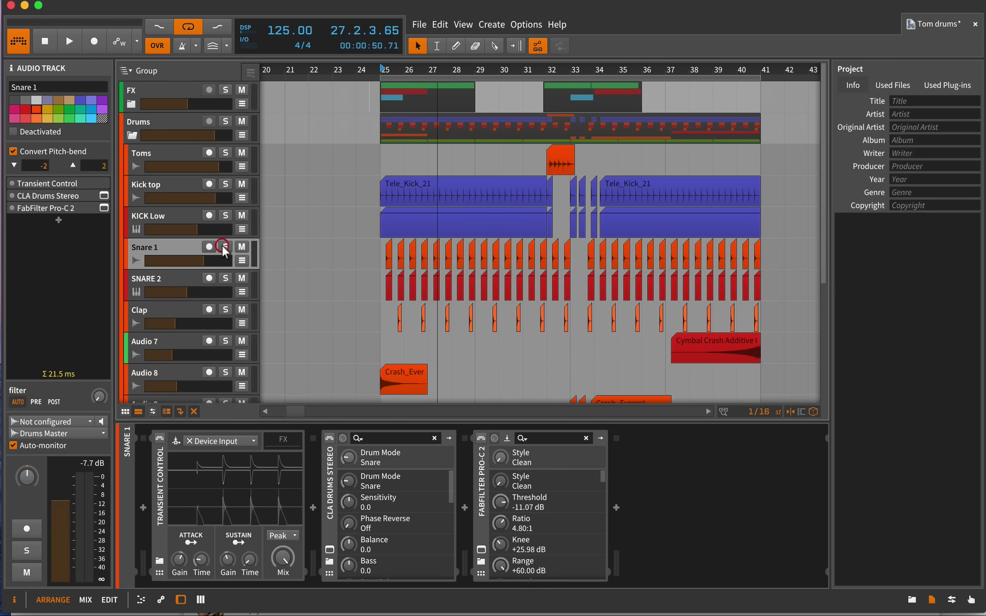
# Step: Solo the SNARE 2 track, listen to it briefly from bar 25, and clear its solo
pyautogui.click(178, 278)
pyautogui.click(226, 278)
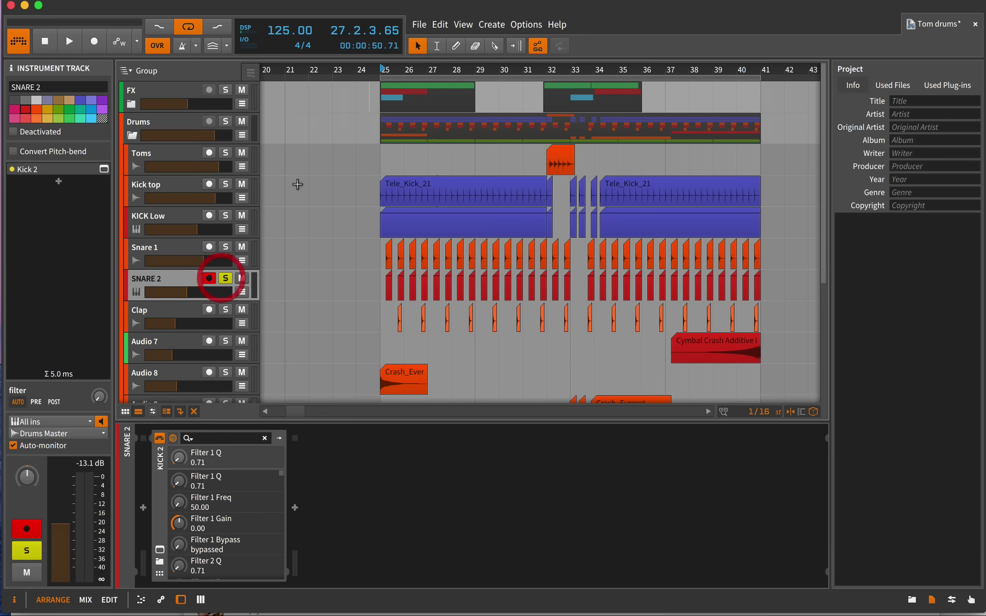
pyautogui.click(382, 72)
pyautogui.press('space')
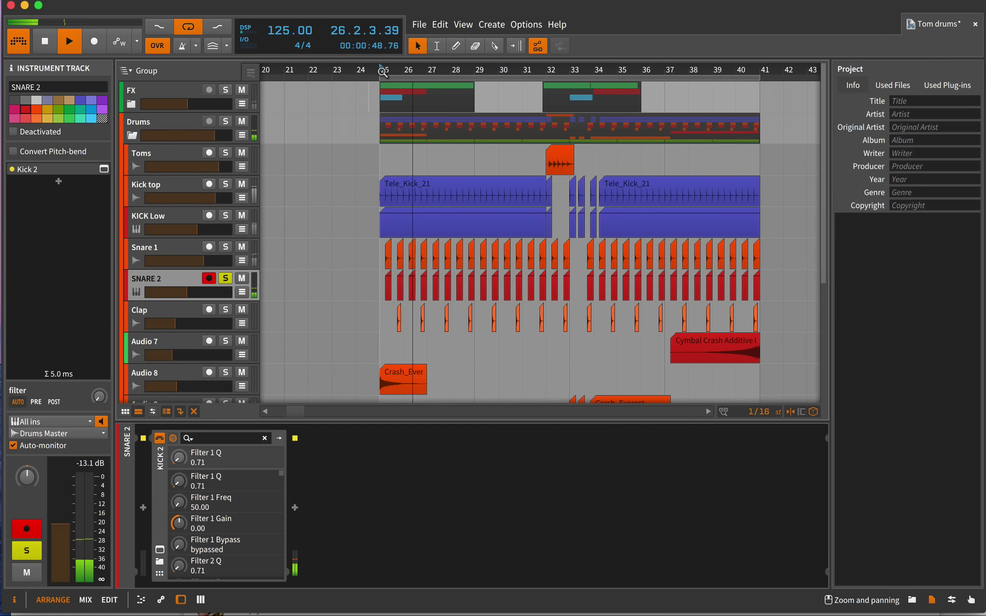
pyautogui.press('space')
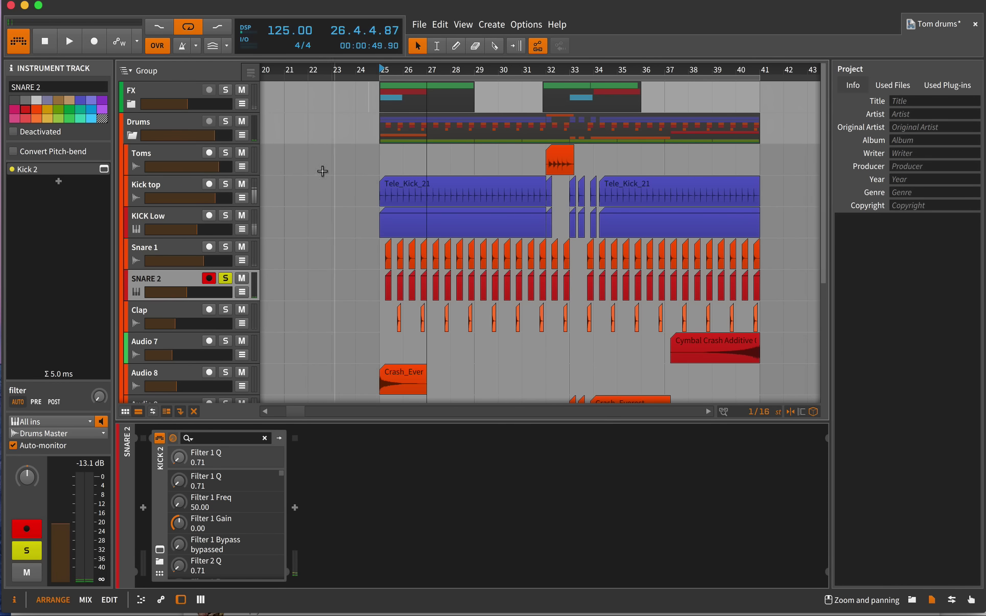
pyautogui.click(225, 278)
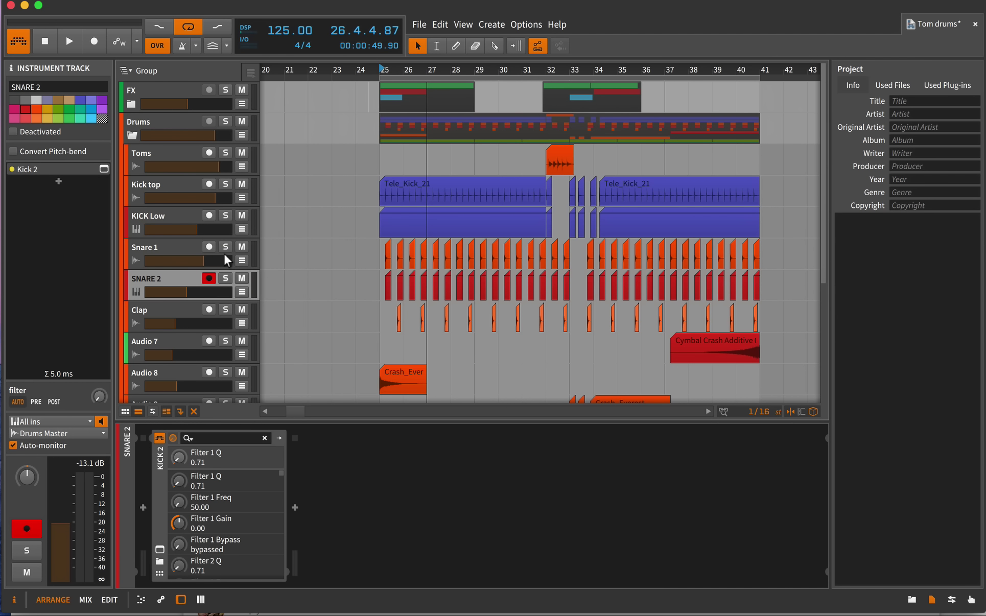
# Step: Solo Snare 1 and SNARE 2 together and play them from bar 25
pyautogui.click(224, 249)
pyautogui.click(226, 275)
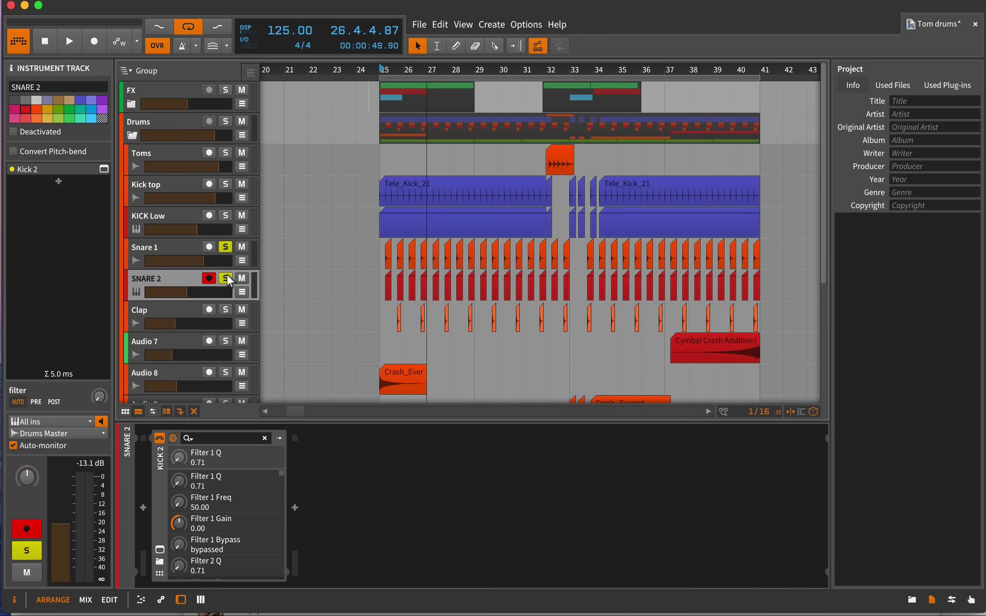
pyautogui.press('space')
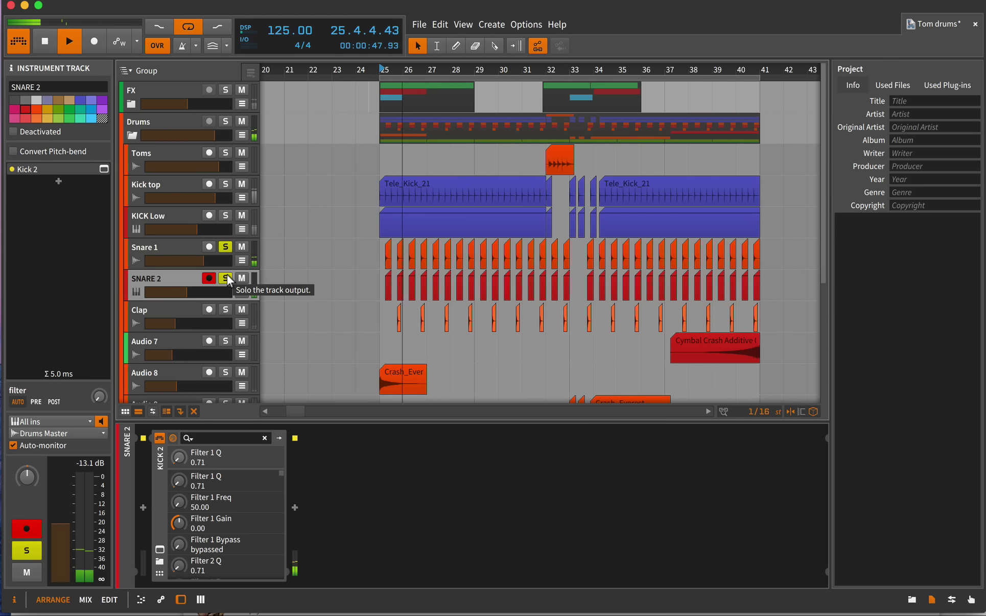
# Step: Compare the combined snares with each layer alone by toggling the solos of SNARE 2 and Snare 1 during playback
pyautogui.click(226, 275)
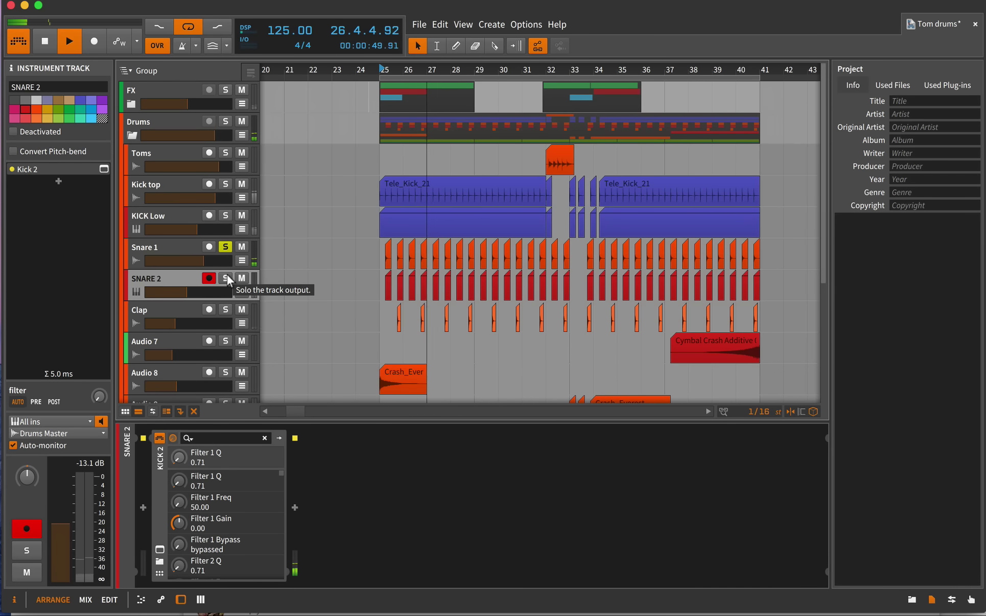
pyautogui.click(226, 276)
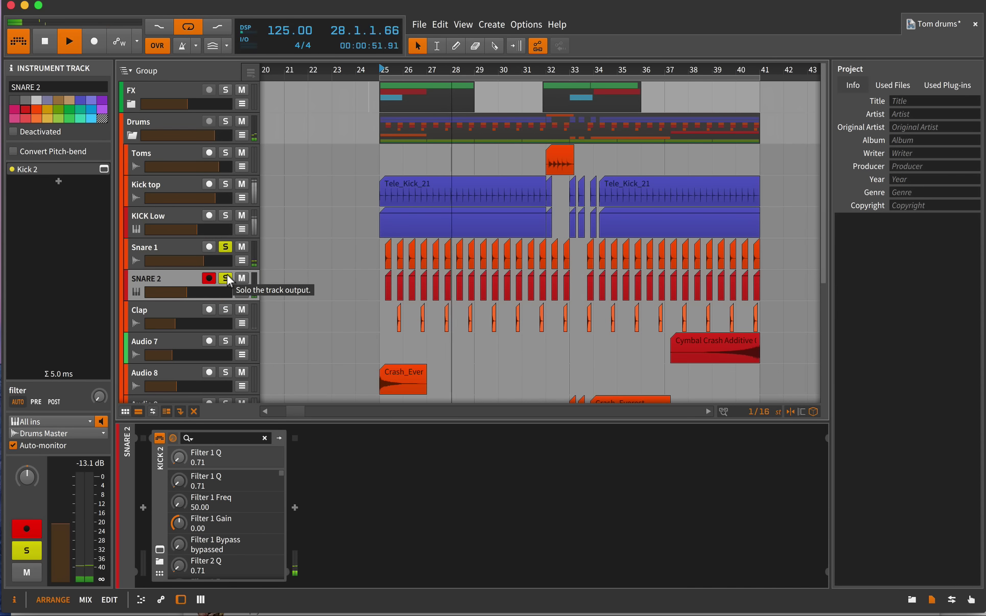
pyautogui.click(227, 276)
pyautogui.click(226, 277)
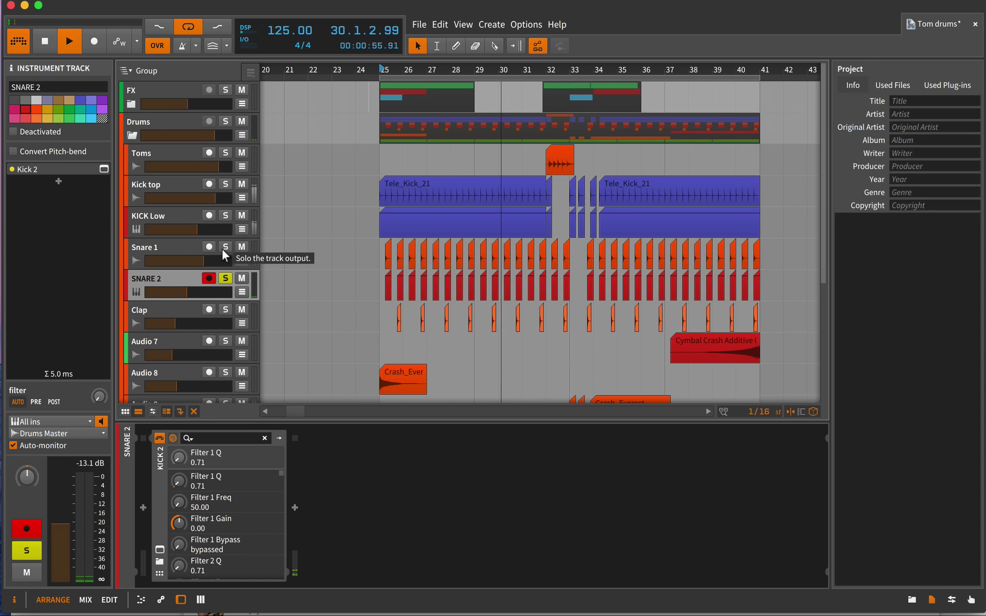
pyautogui.click(223, 247)
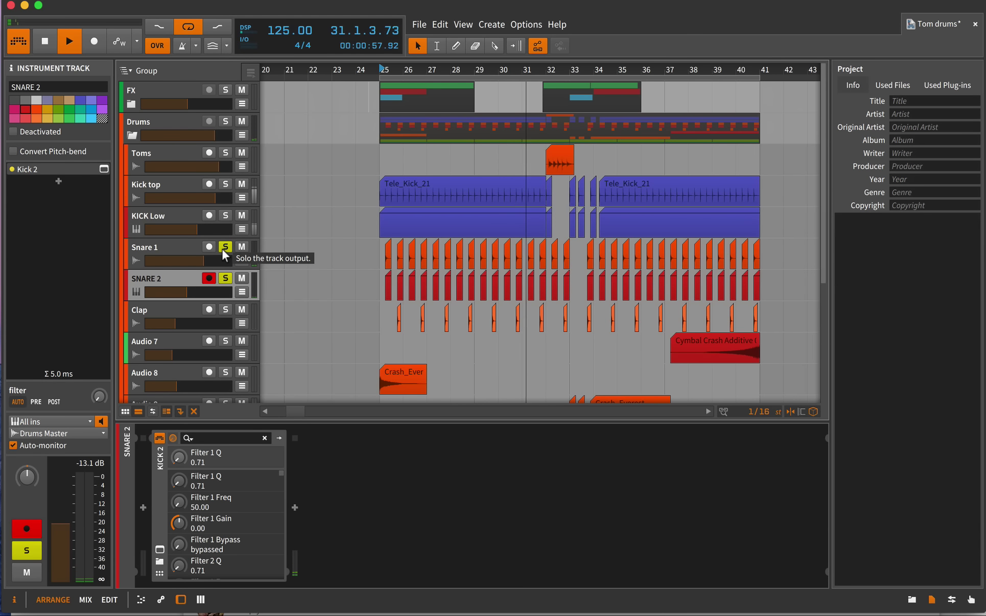
# Step: Stop playback, clear the solos on both snare tracks, and return the playhead to bar 25
pyautogui.press('space')
pyautogui.click(223, 248)
pyautogui.click(225, 276)
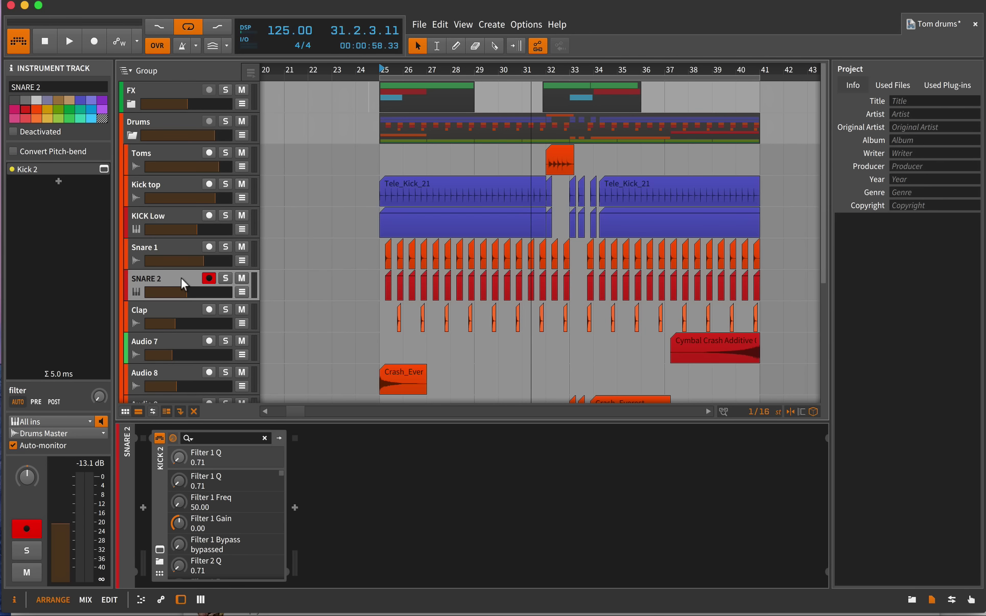
pyautogui.click(382, 69)
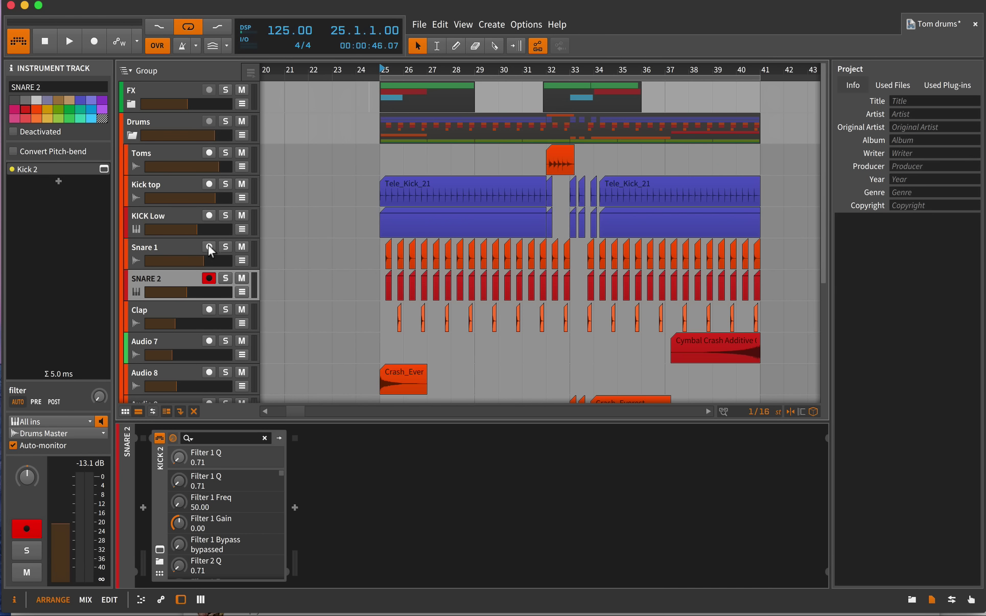
# Step: Solo the Clap track and listen to it from bar 25 to about bar 29
pyautogui.click(181, 306)
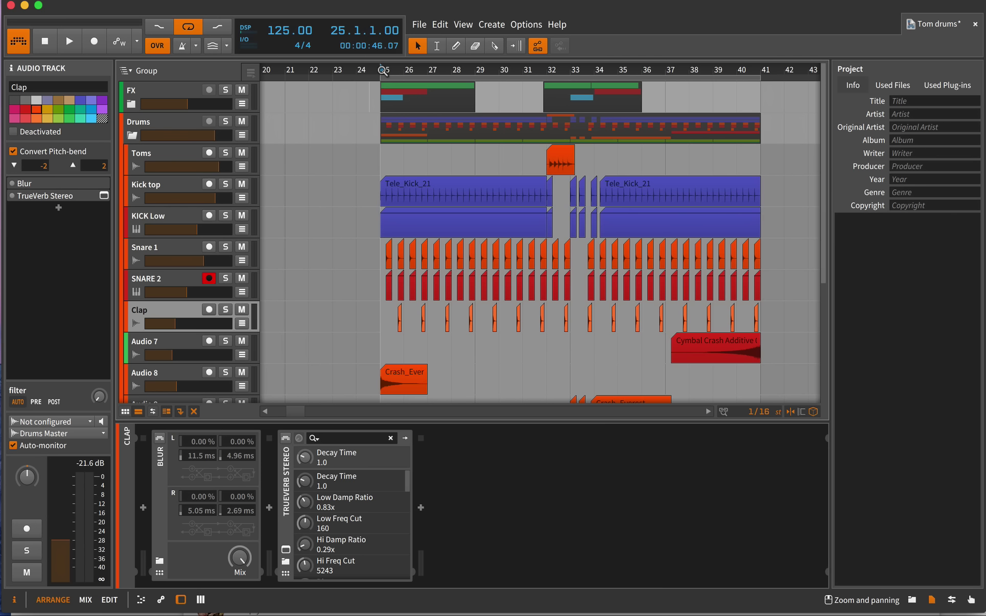
pyautogui.click(225, 310)
pyautogui.press('space')
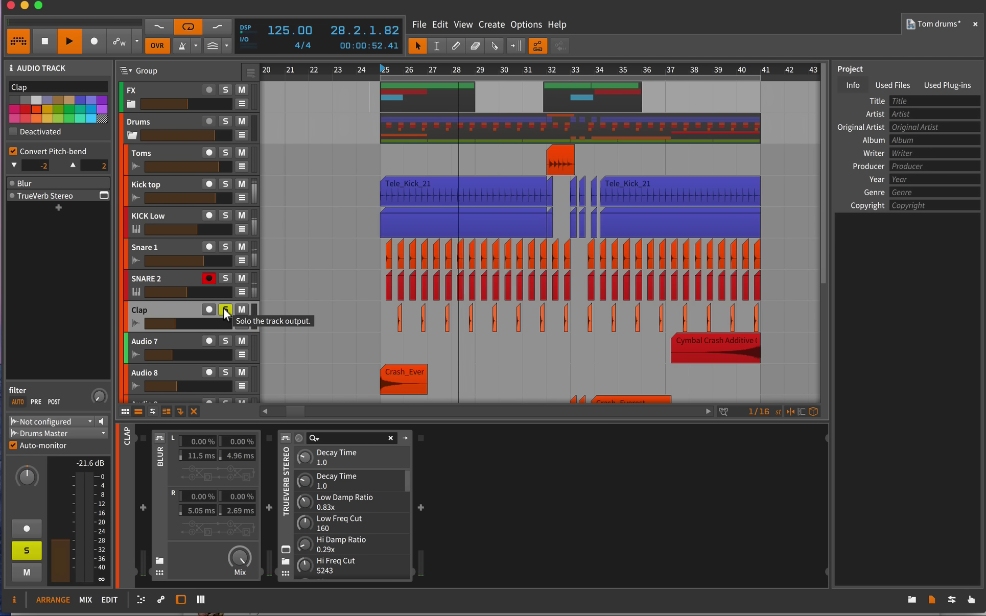
pyautogui.press('space')
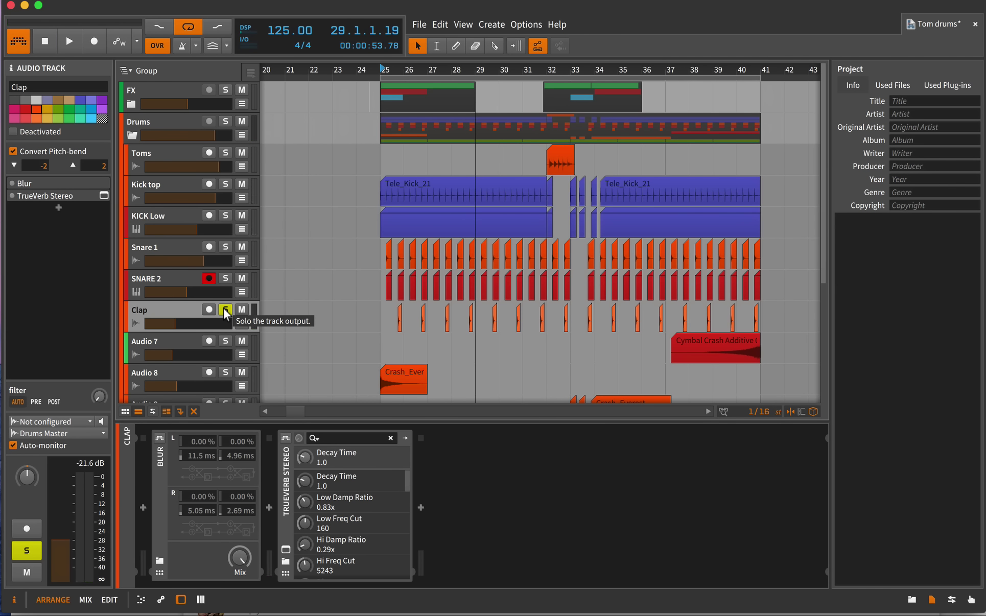
# Step: Enable the TrueVerb Stereo effect on the Clap track, audition it from bar 25, and clear the track's solo
pyautogui.click(284, 437)
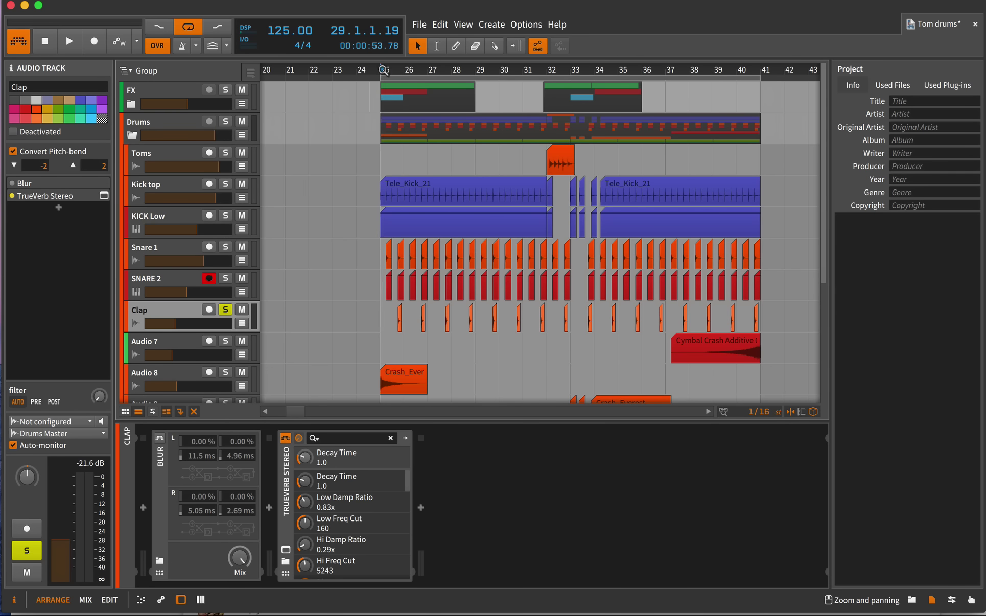
pyautogui.press('space')
pyautogui.press('space')
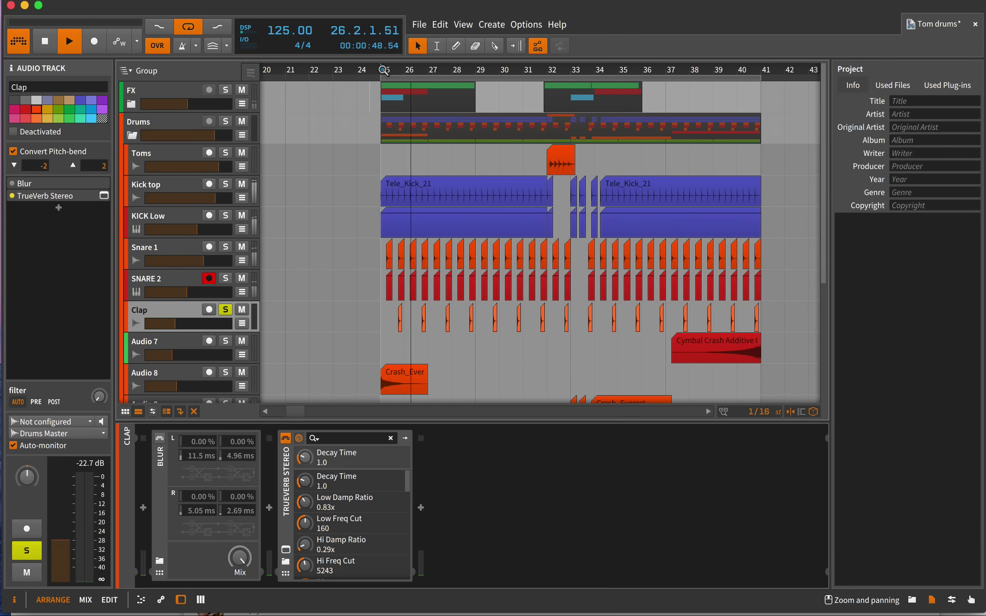
pyautogui.press('space')
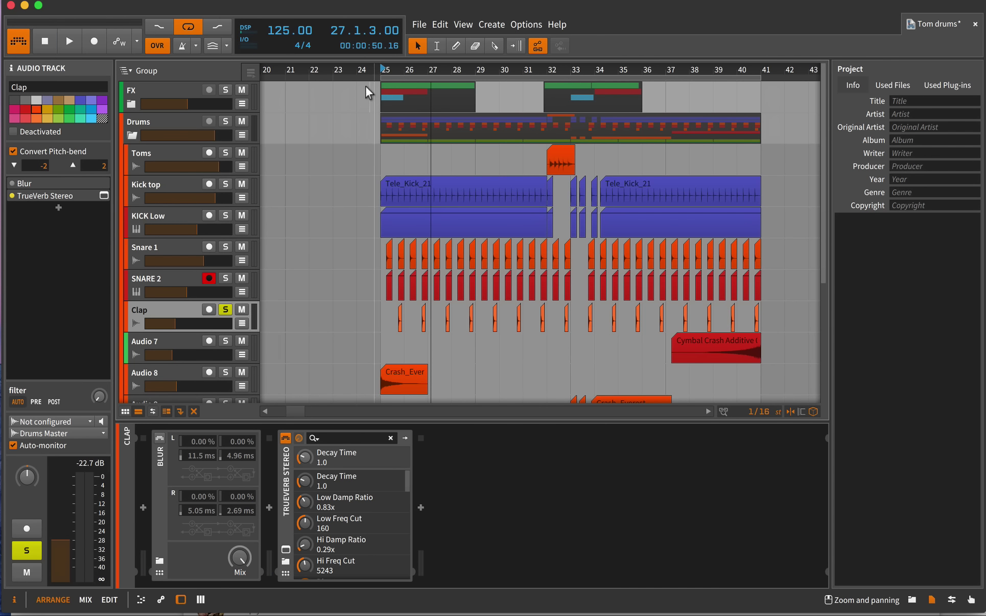
pyautogui.click(225, 308)
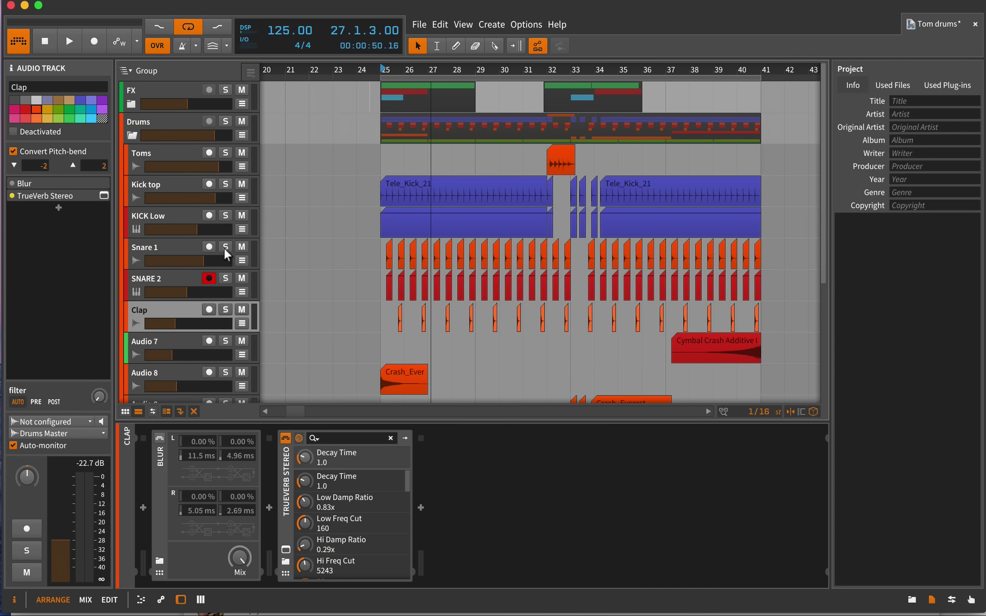
# Step: Solo Snare 1 and SNARE 2, play them from bar 25, and add the Clap track's solo to compare the layers
pyautogui.click(225, 247)
pyautogui.click(225, 278)
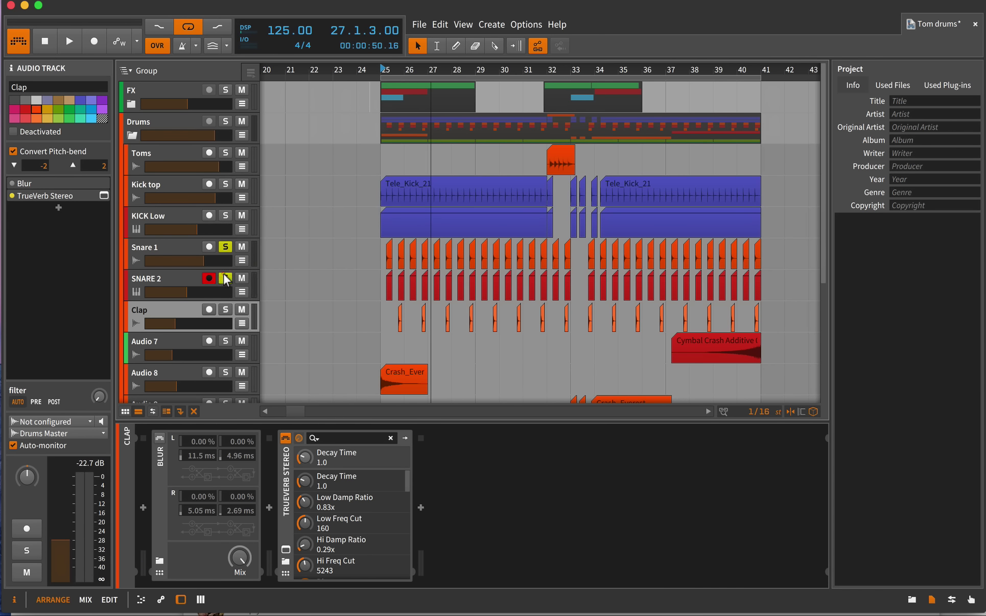
pyautogui.click(383, 71)
pyautogui.press('space')
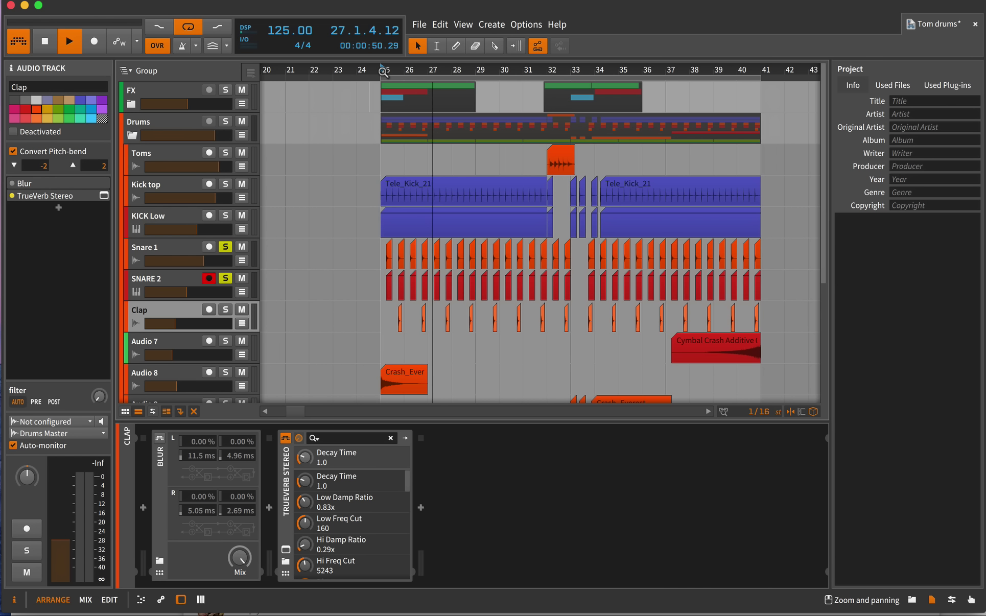
pyautogui.click(383, 71)
pyautogui.click(224, 309)
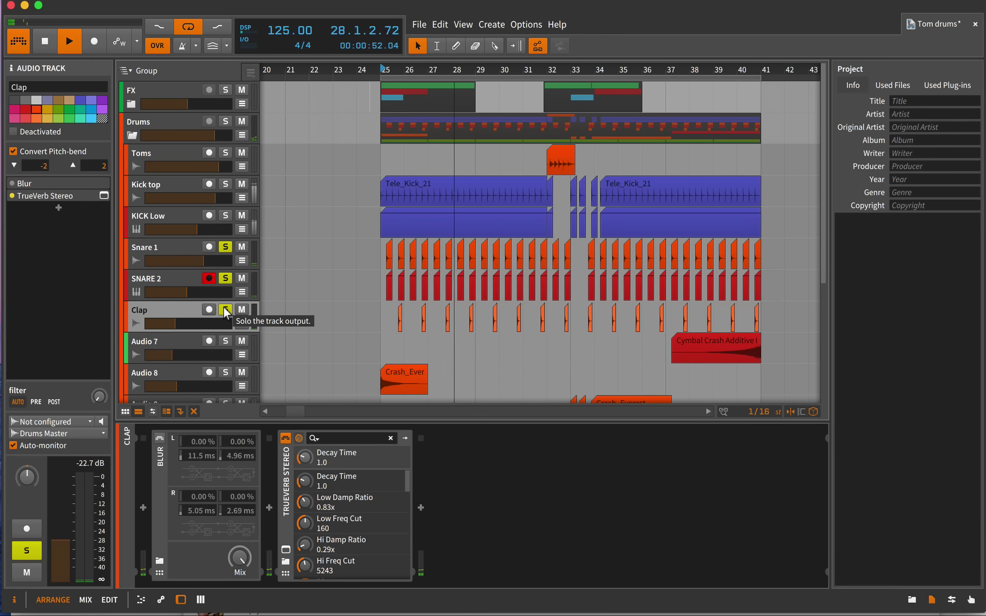
pyautogui.press('space')
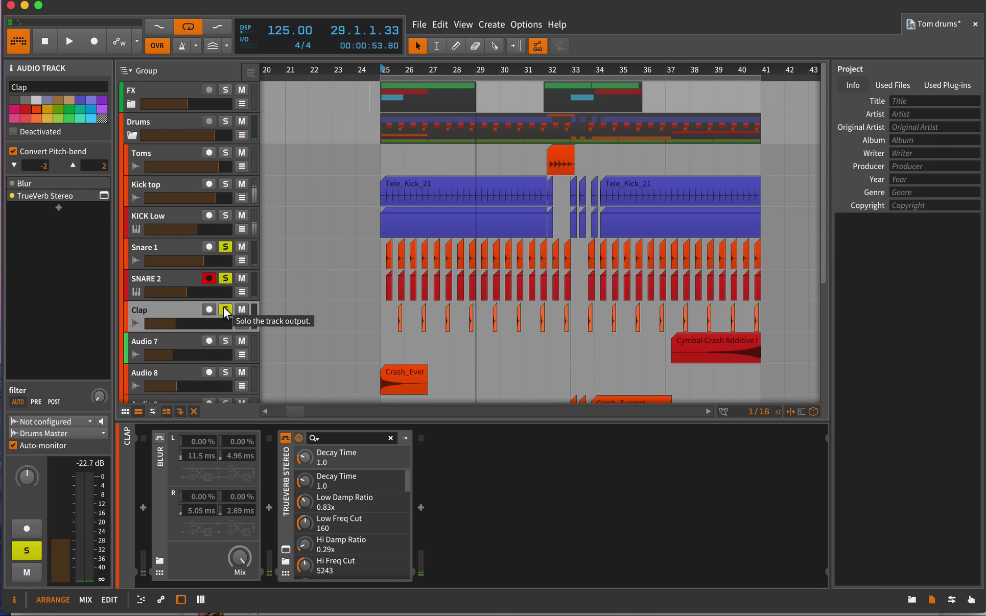
pyautogui.click(225, 310)
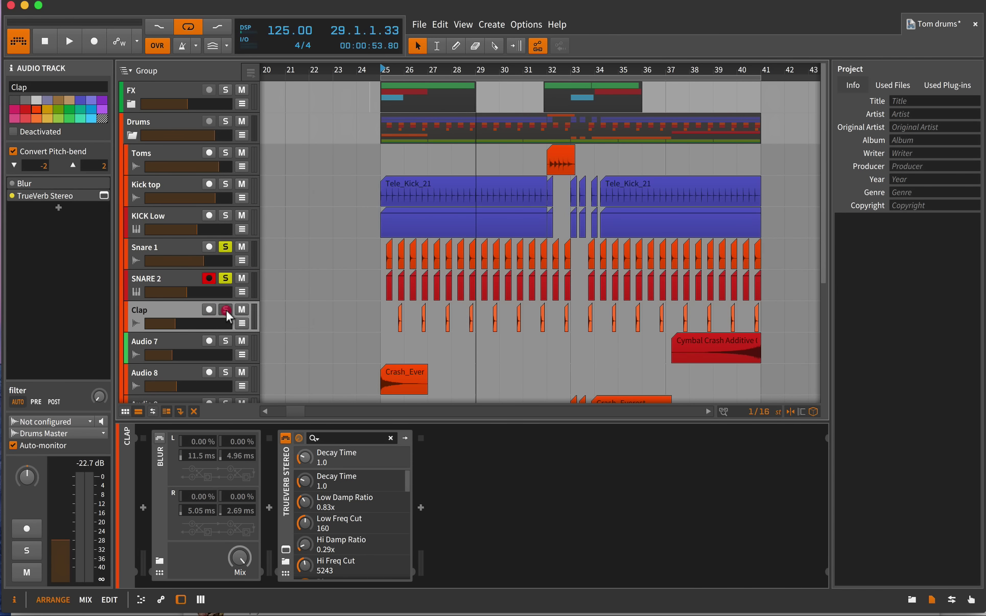
pyautogui.click(225, 309)
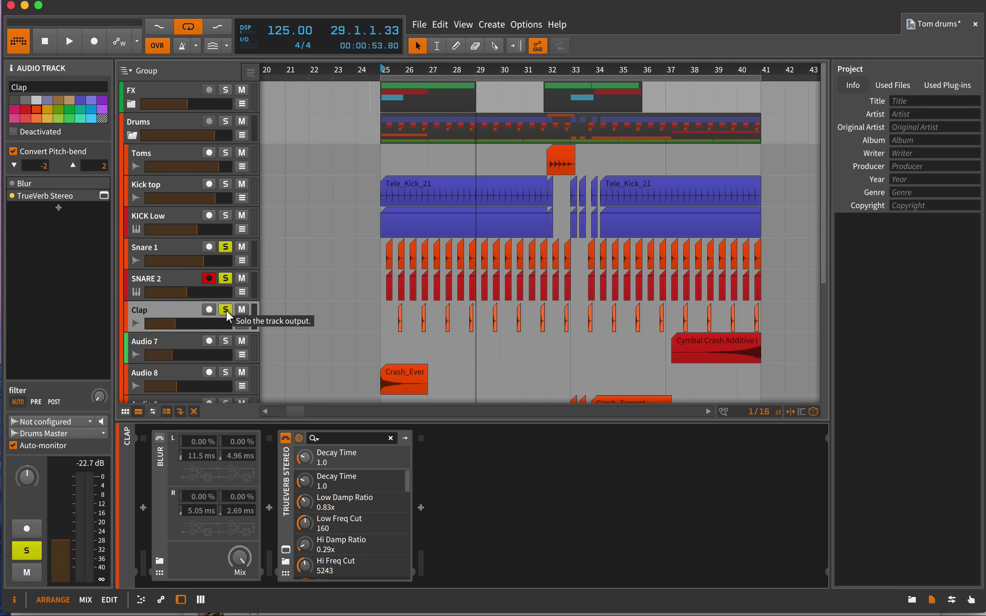
# Step: Add KICK Low and Kick top to the soloed snares and clap, audition them from bar 25, and return the playhead there
pyautogui.click(226, 215)
pyautogui.click(226, 184)
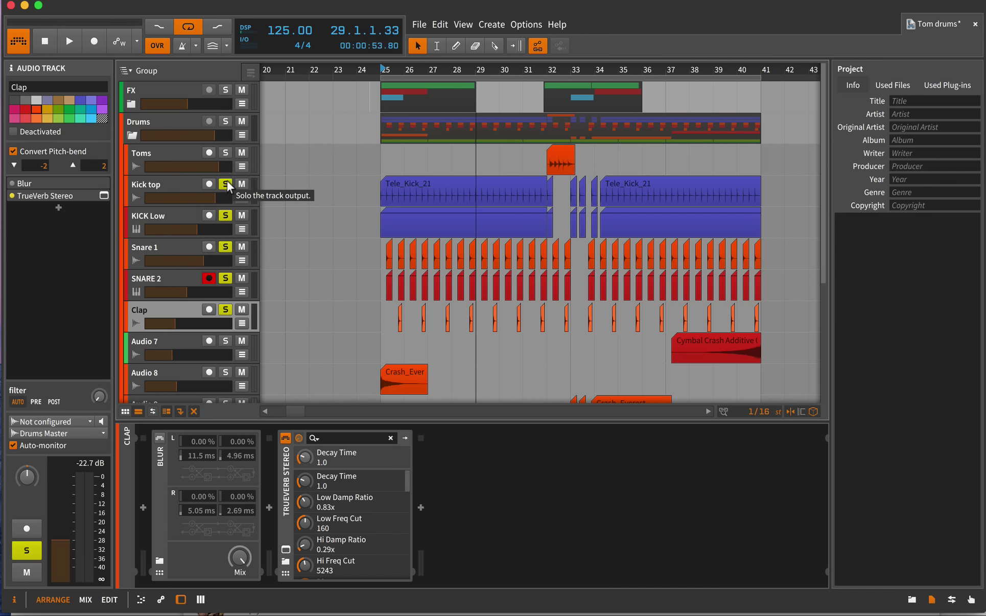
pyautogui.press('space')
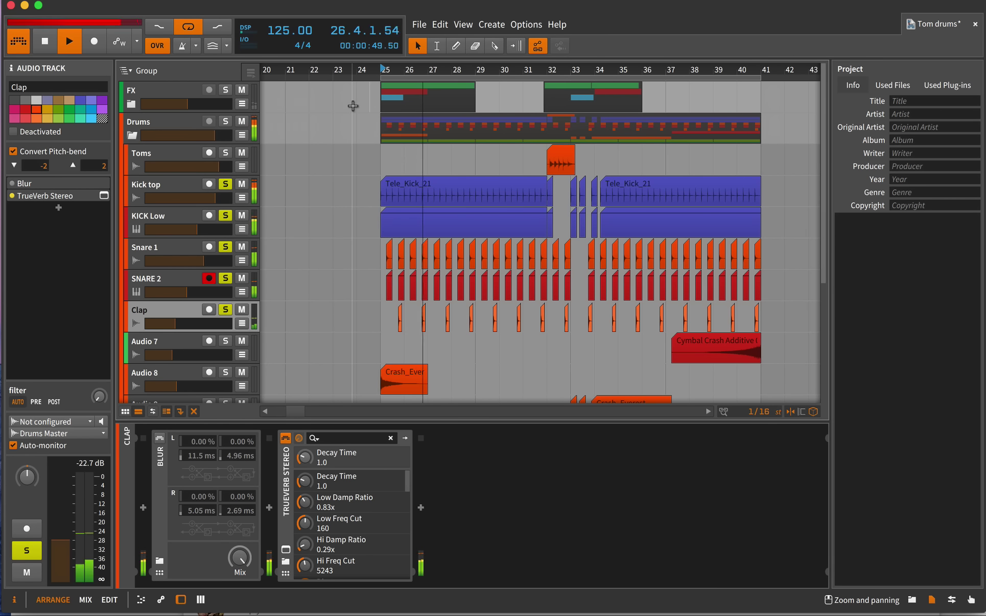
pyautogui.press('space')
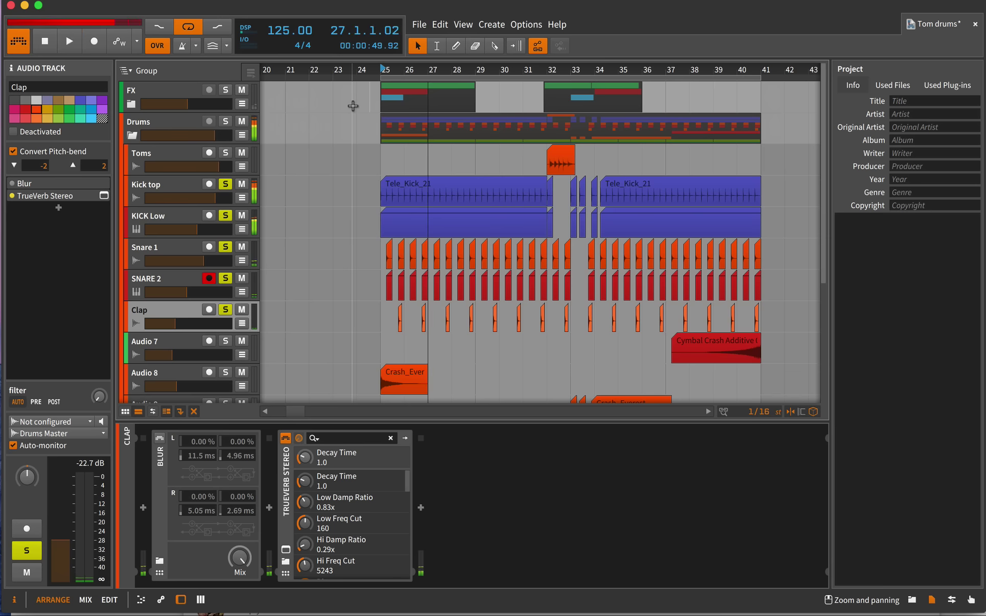
pyautogui.click(381, 72)
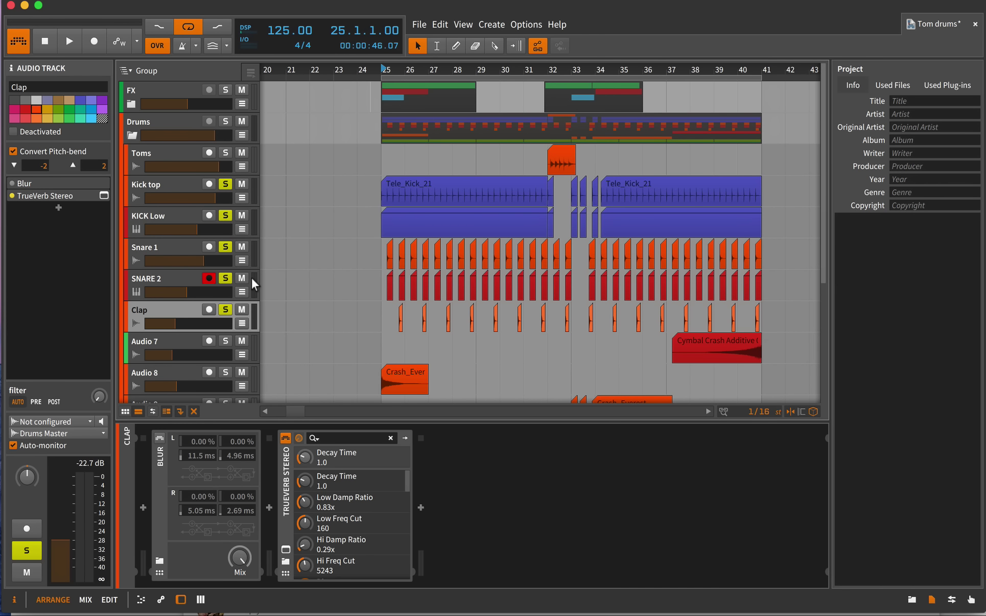
# Step: Play the soloed kicks, snares and clap together again from bar 25 to about bar 29
pyautogui.scroll(-5, 330, 317)
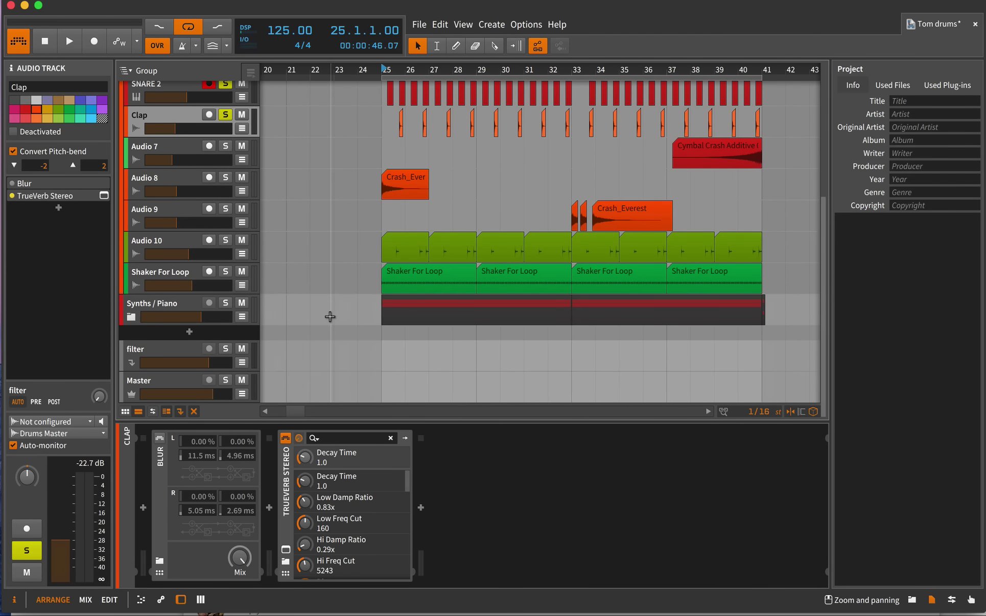
pyautogui.scroll(5, 330, 182)
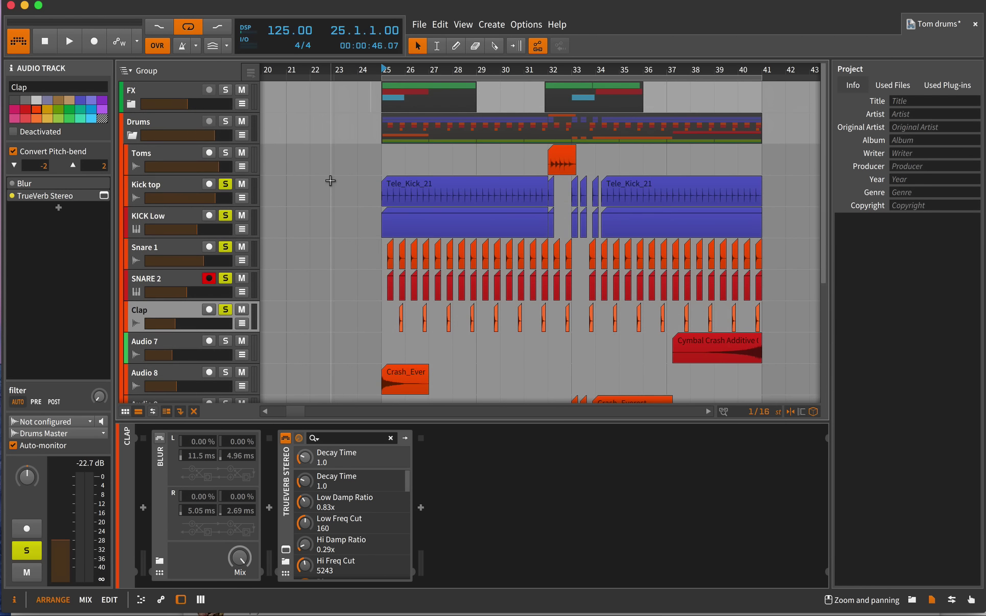
pyautogui.press('space')
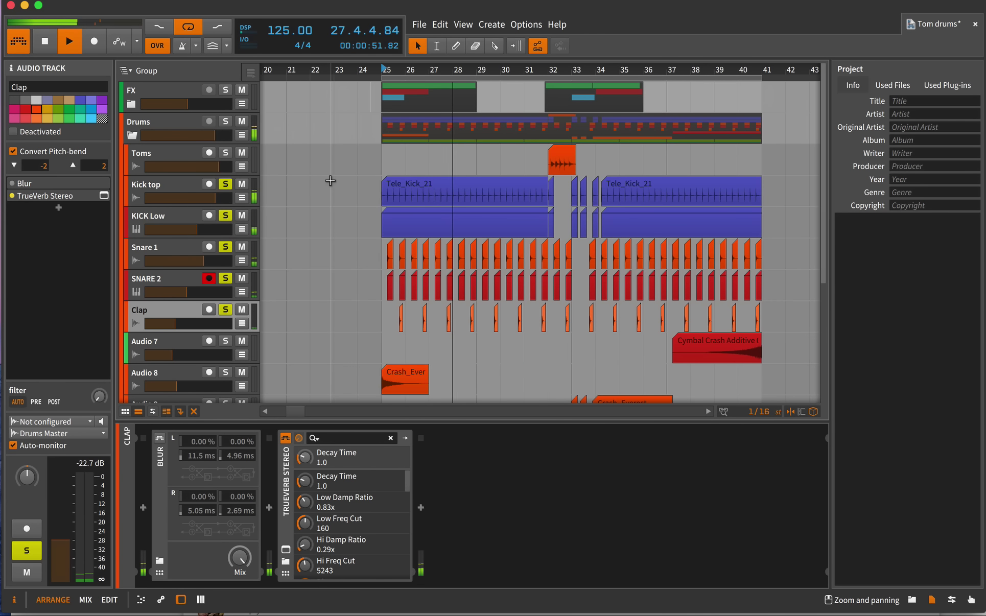
pyautogui.press('space')
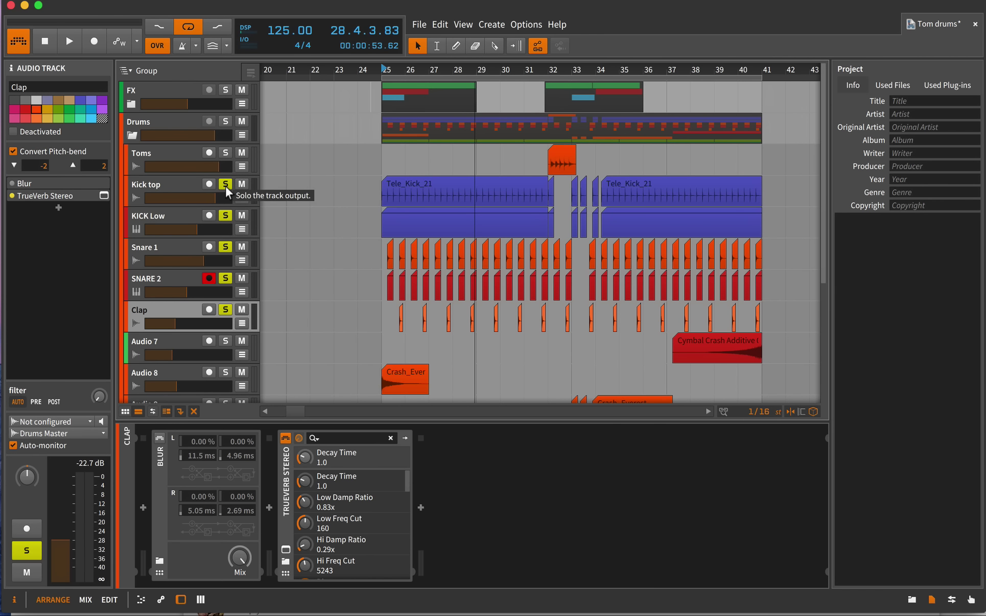
# Step: Select the Audio 10 track, clear the Synths / Piano group's solo, and return the playhead to bar 25
pyautogui.scroll(-5, 236, 232)
pyautogui.click(153, 271)
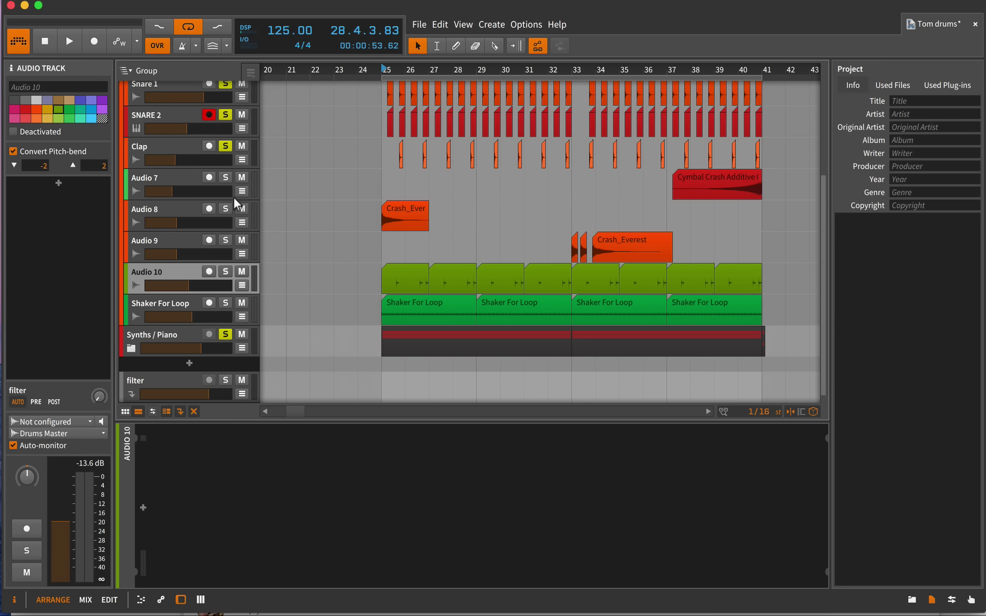
pyautogui.click(225, 334)
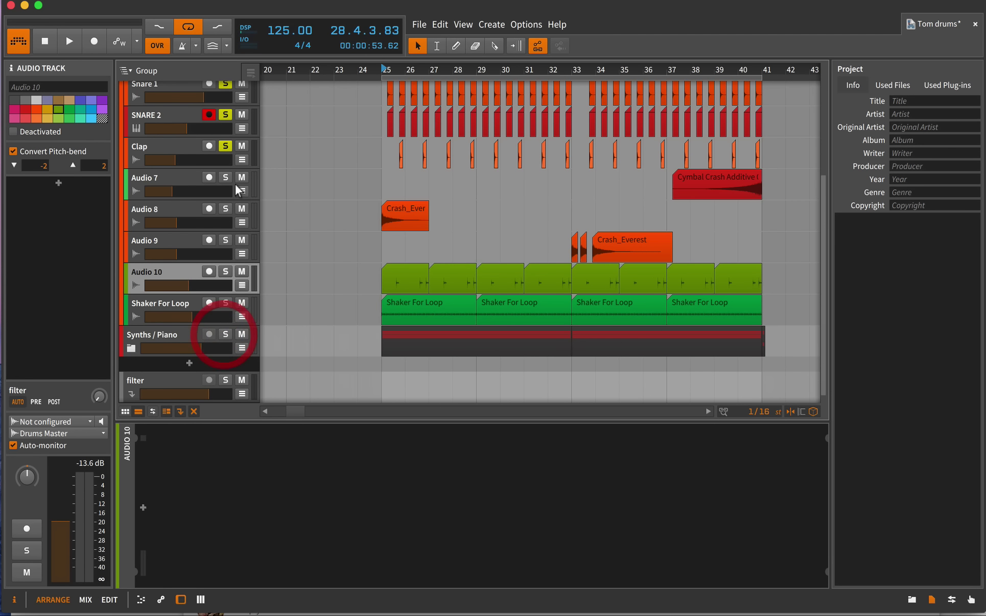
pyautogui.click(226, 146)
pyautogui.click(225, 146)
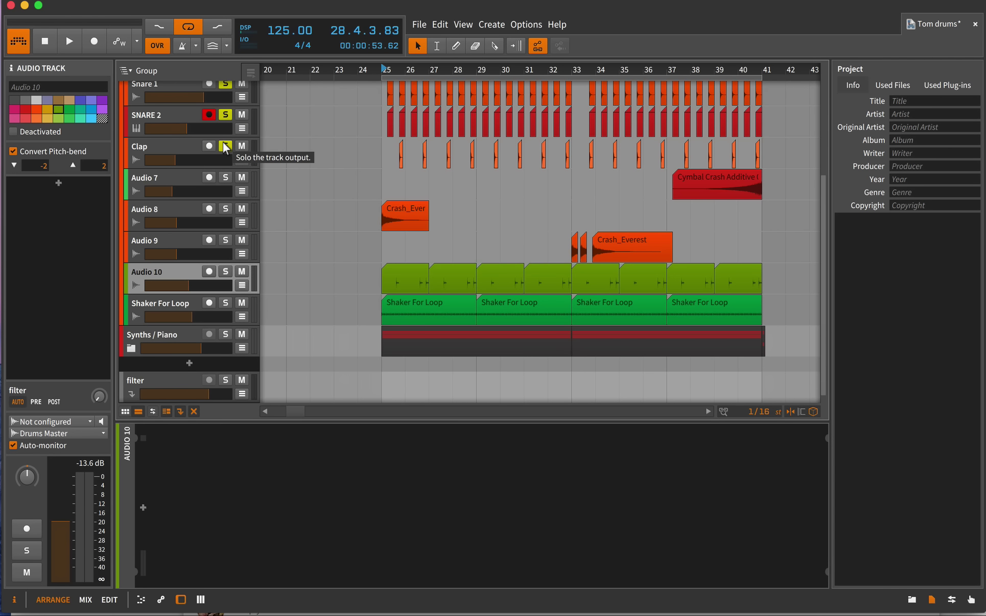
pyautogui.click(383, 68)
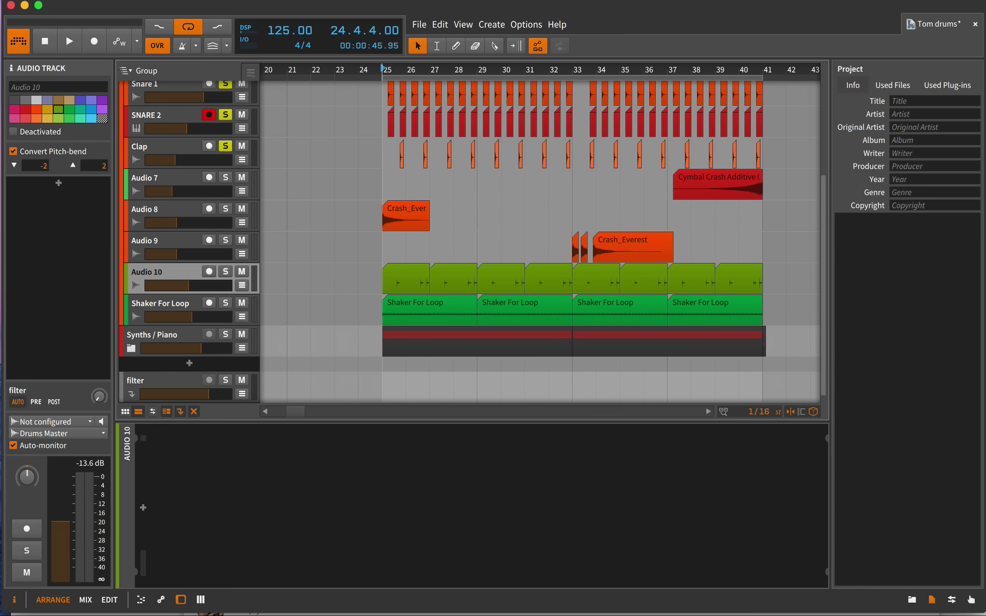
# Step: Clear the solos on Kick top, KICK Low, Snare 1, SNARE 2 and Clap
pyautogui.scroll(3, 244, 201)
pyautogui.click(224, 106)
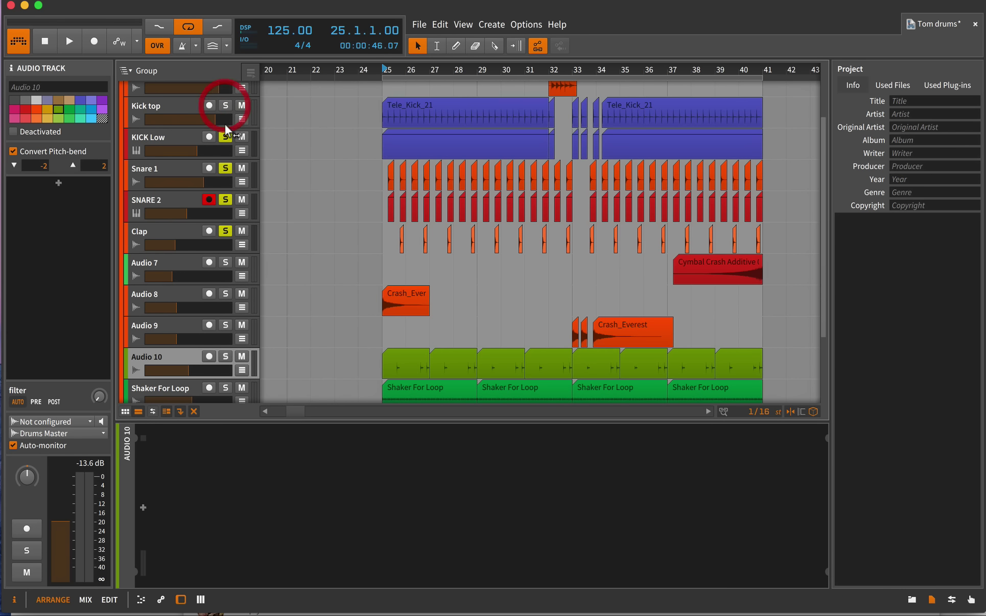
pyautogui.click(224, 136)
pyautogui.click(225, 168)
pyautogui.click(225, 196)
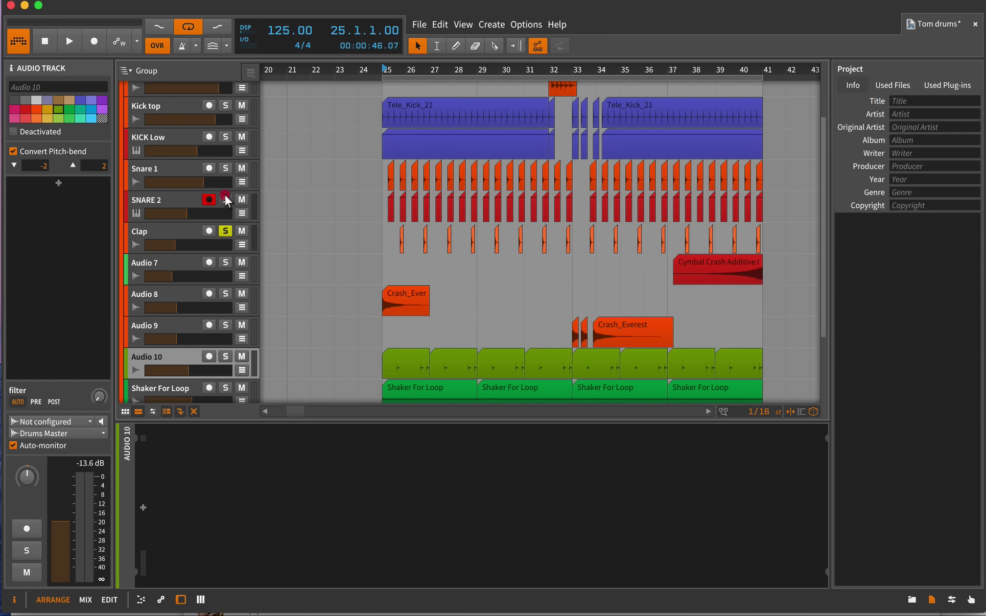
pyautogui.click(225, 231)
# Step: Solo Audio 10, listen to it from bar 25 to about bar 29, and return the playhead to bar 25
pyautogui.scroll(3, 289, 184)
pyautogui.scroll(-6, 290, 185)
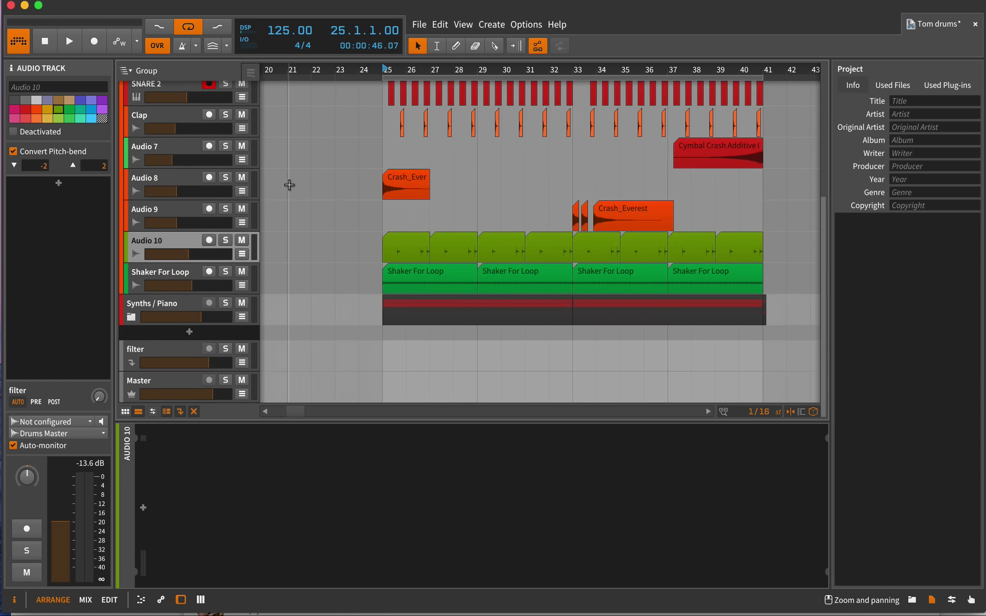
pyautogui.click(226, 240)
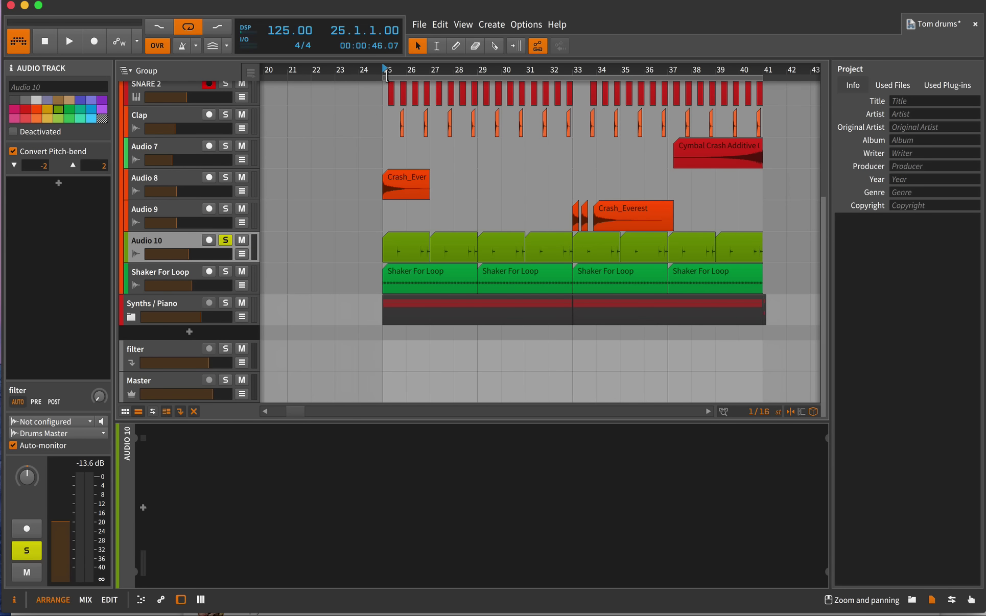
pyautogui.press('space')
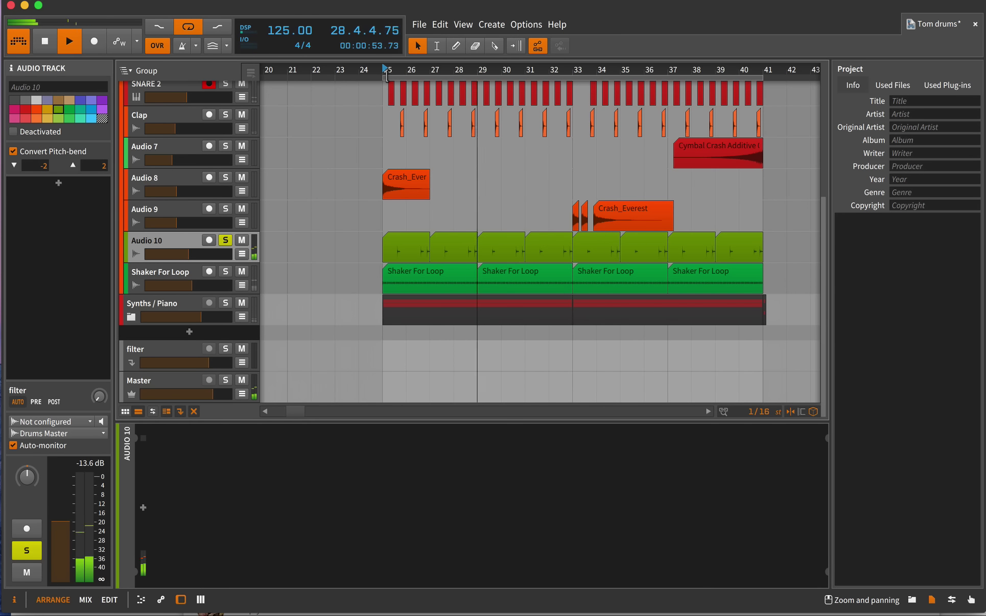
pyautogui.press('space')
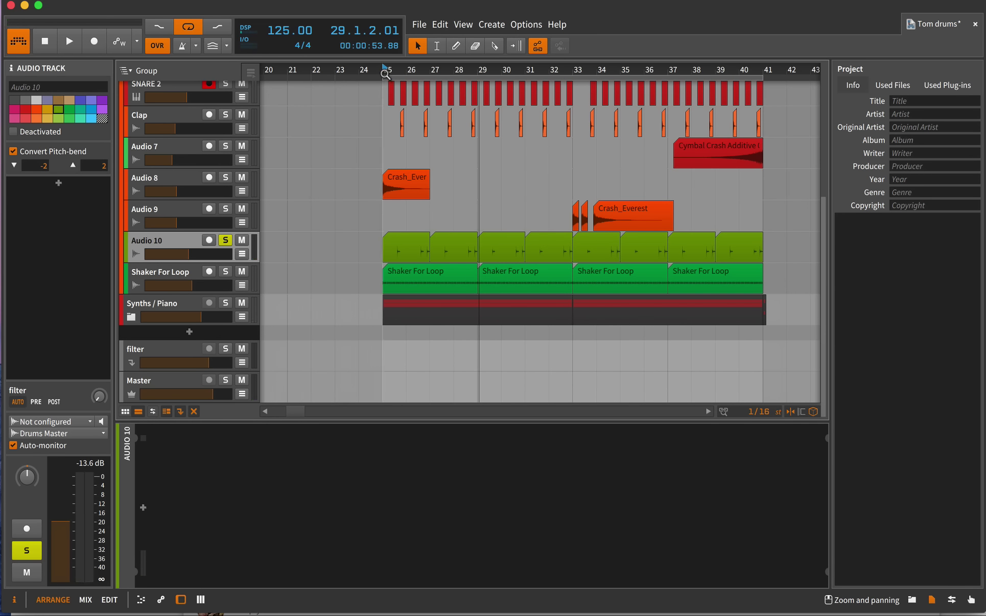
pyautogui.click(386, 74)
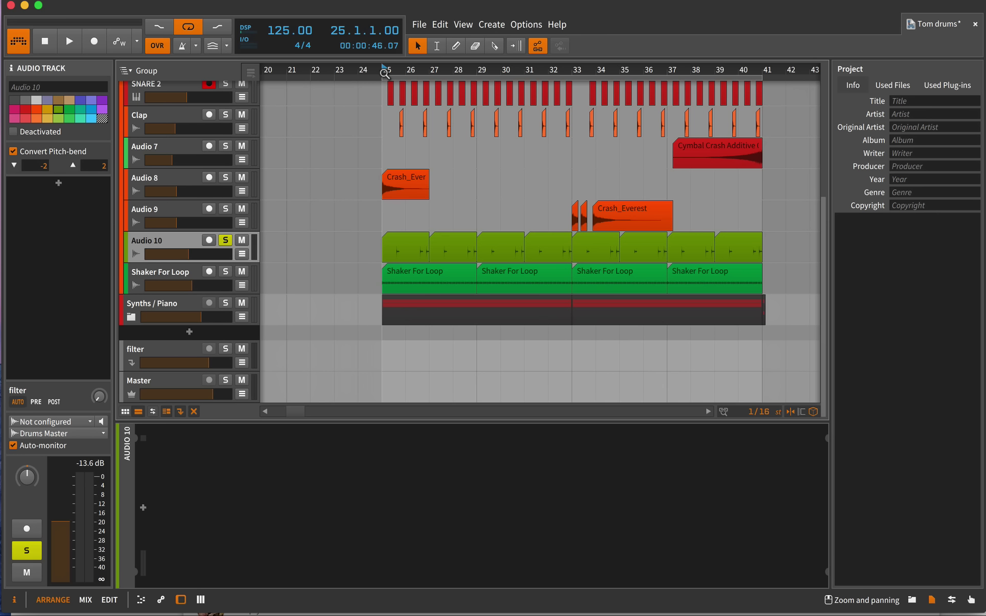
# Step: Solo both kicks, both snares and the clap alongside Audio 10, and listen to them from bar 25 to about bar 29
pyautogui.scroll(5, 312, 128)
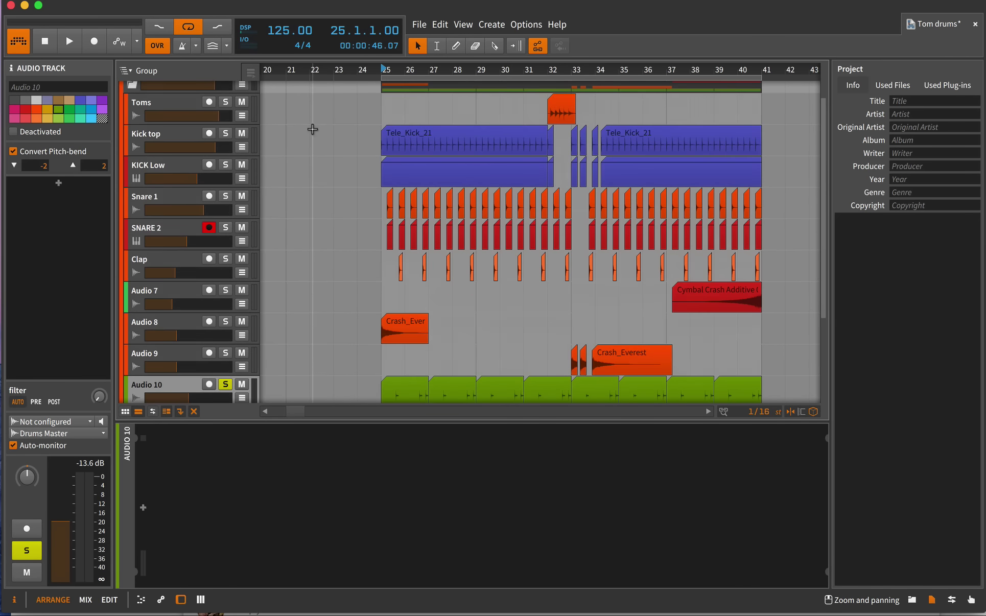
pyautogui.click(225, 132)
pyautogui.click(224, 164)
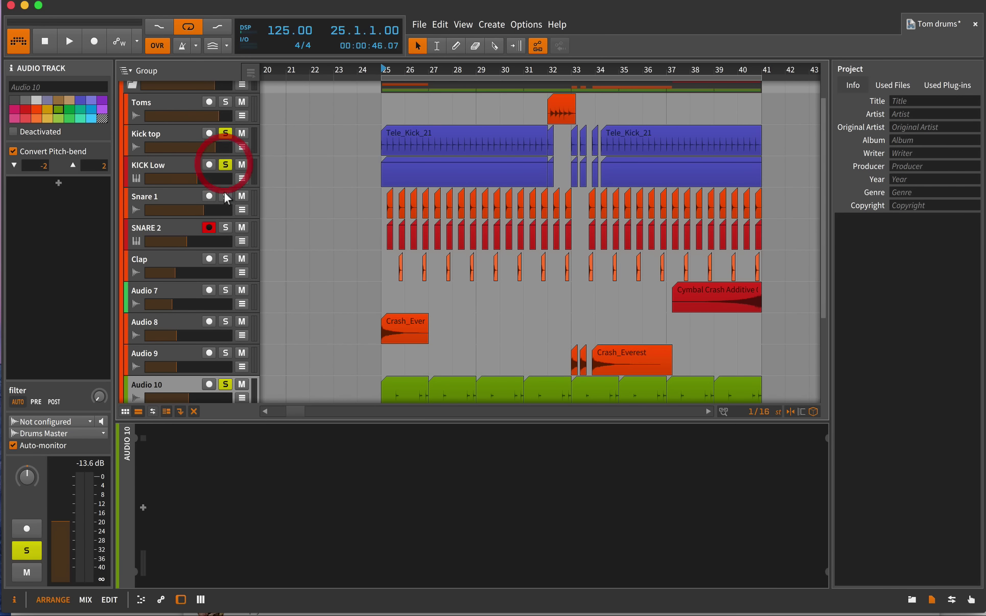
pyautogui.click(225, 196)
pyautogui.click(225, 226)
pyautogui.click(225, 259)
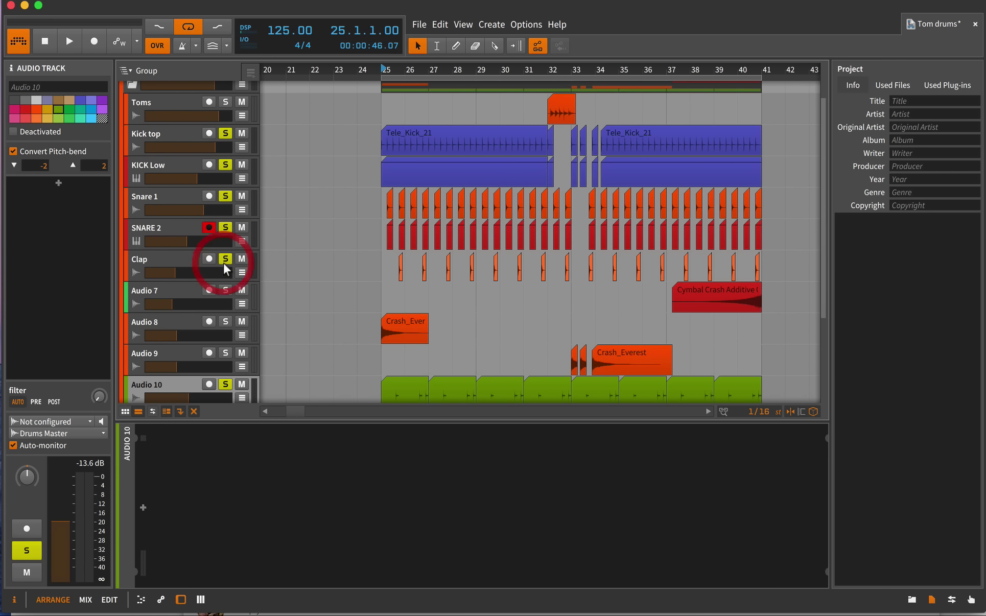
pyautogui.press('space')
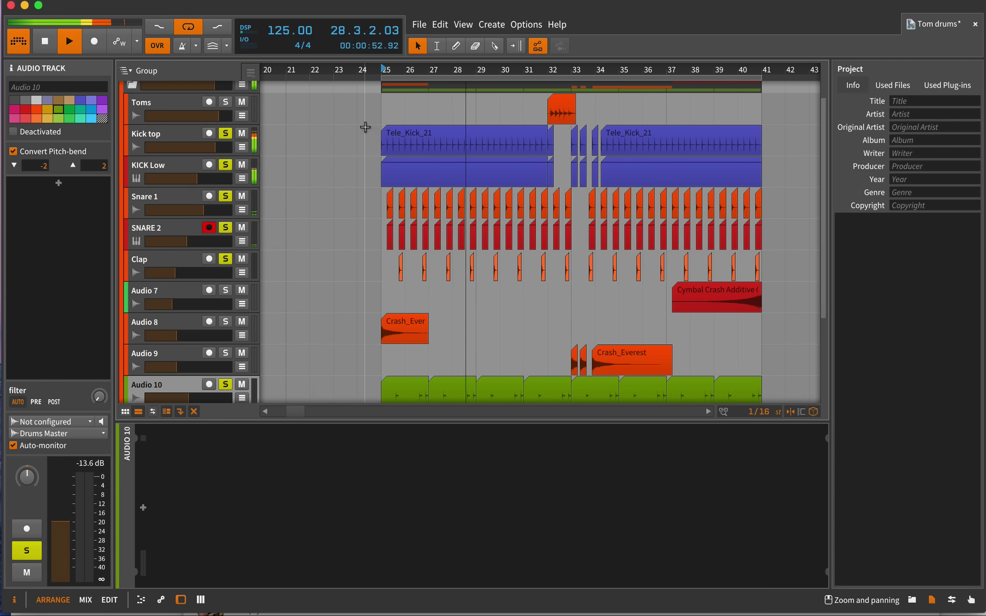
pyautogui.press('space')
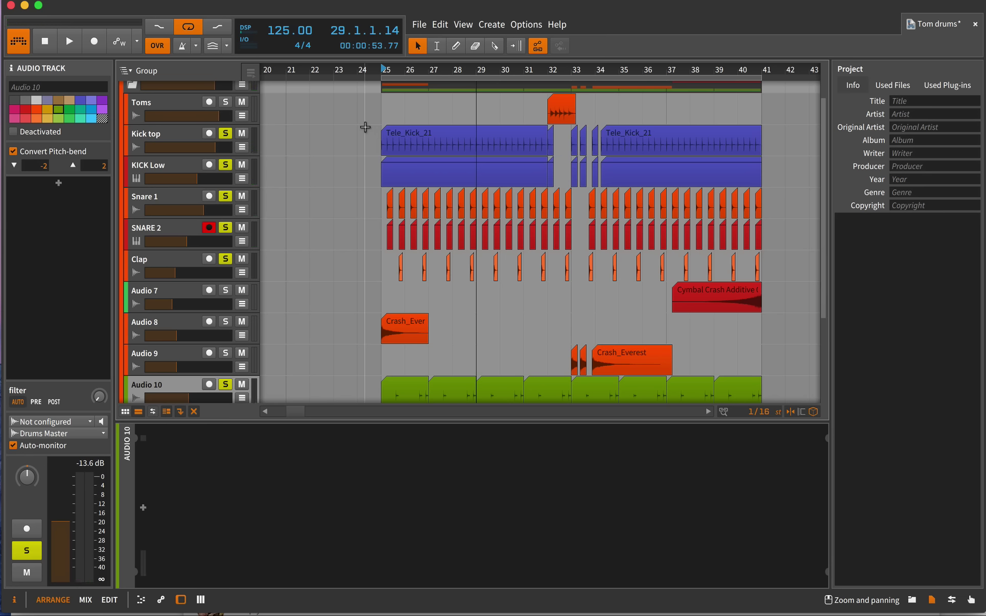
pyautogui.press('space')
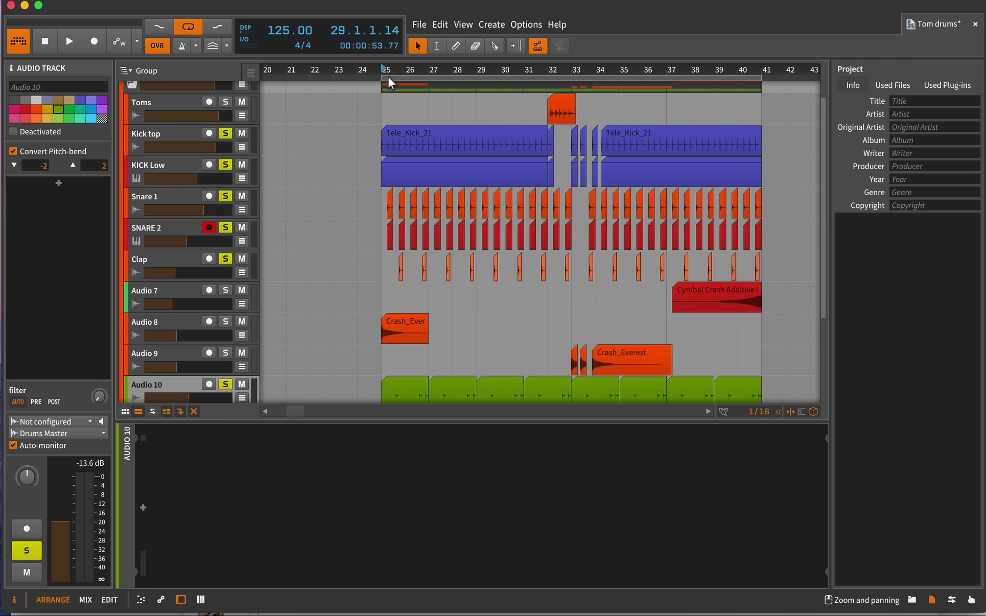
# Step: Add the Synths / Piano group to the soloed drum tracks and listen to the mix from bar 25 to about bar 29
pyautogui.scroll(-3, 395, 234)
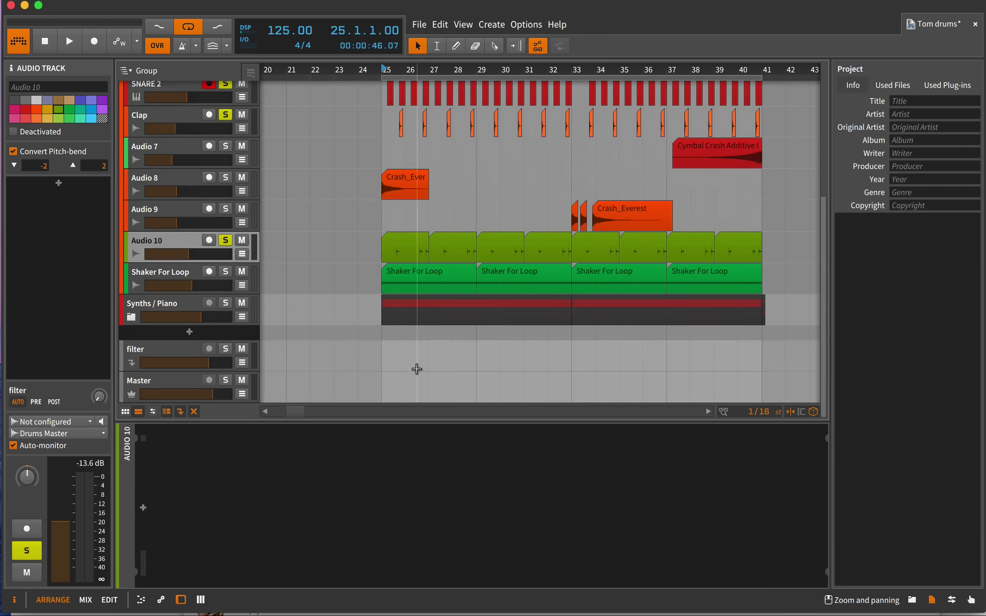
pyautogui.click(224, 303)
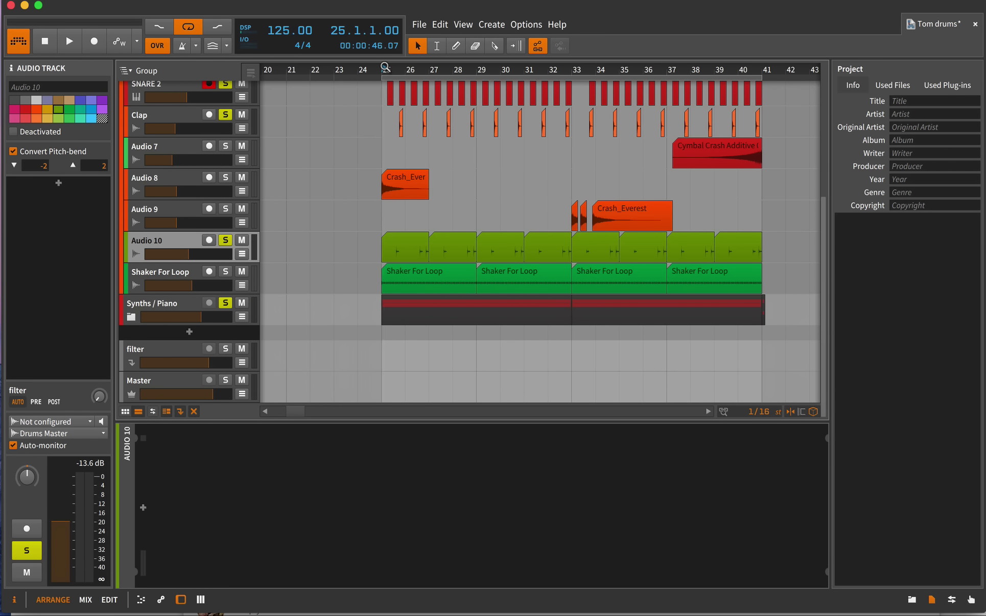
pyautogui.press('space')
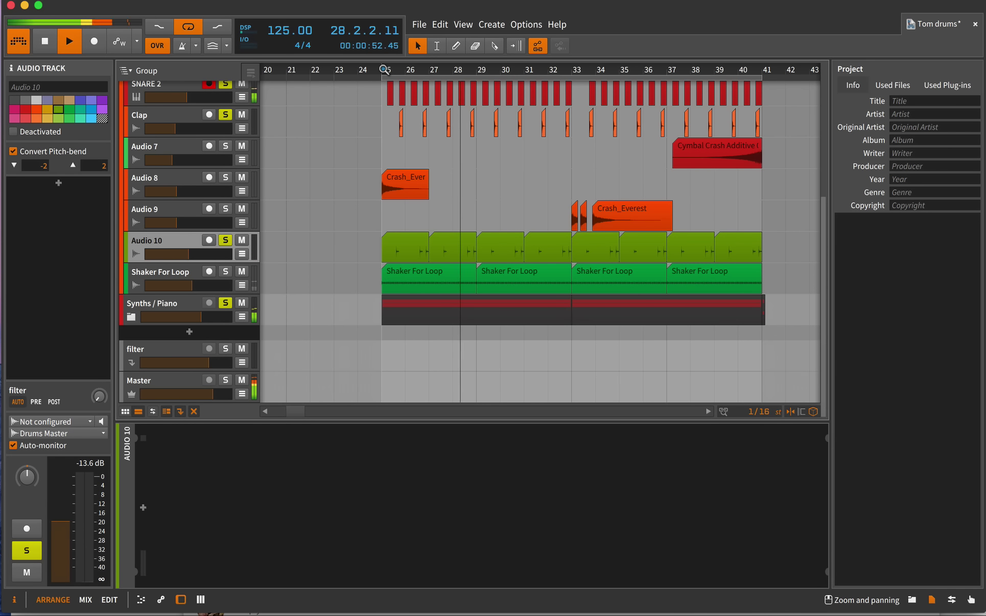
pyautogui.press('space')
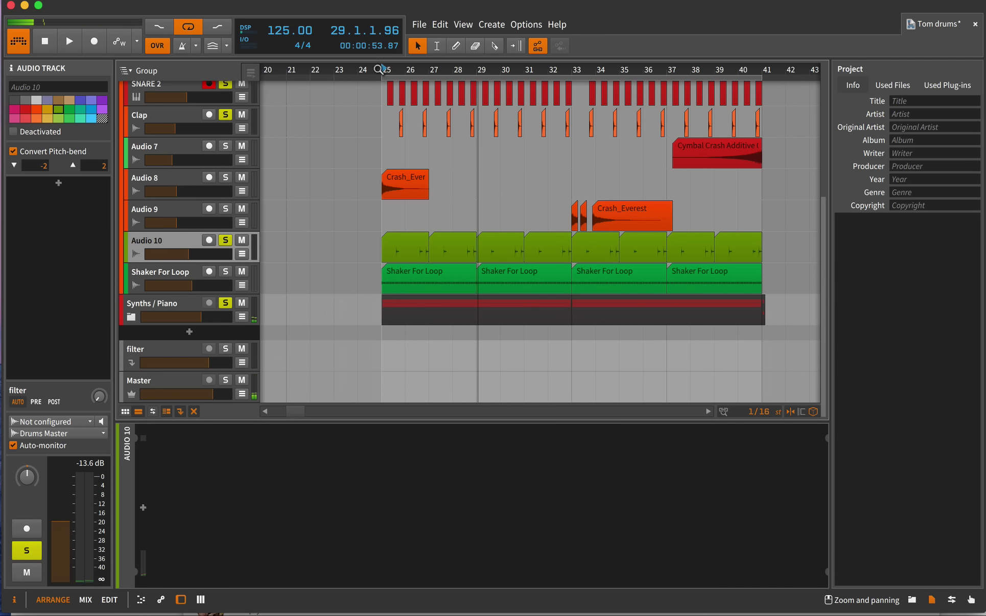
pyautogui.scroll(3, 231, 181)
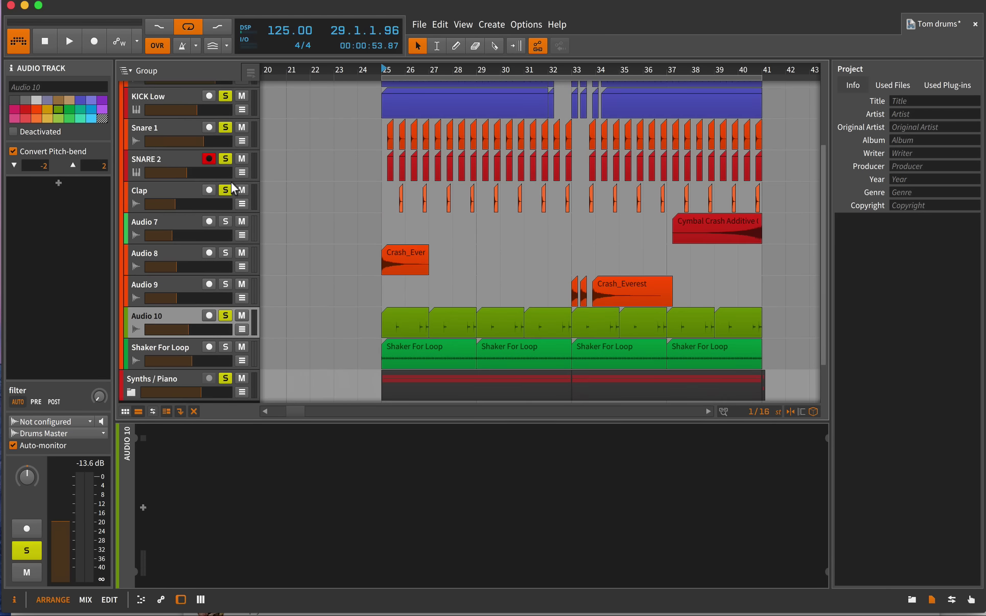